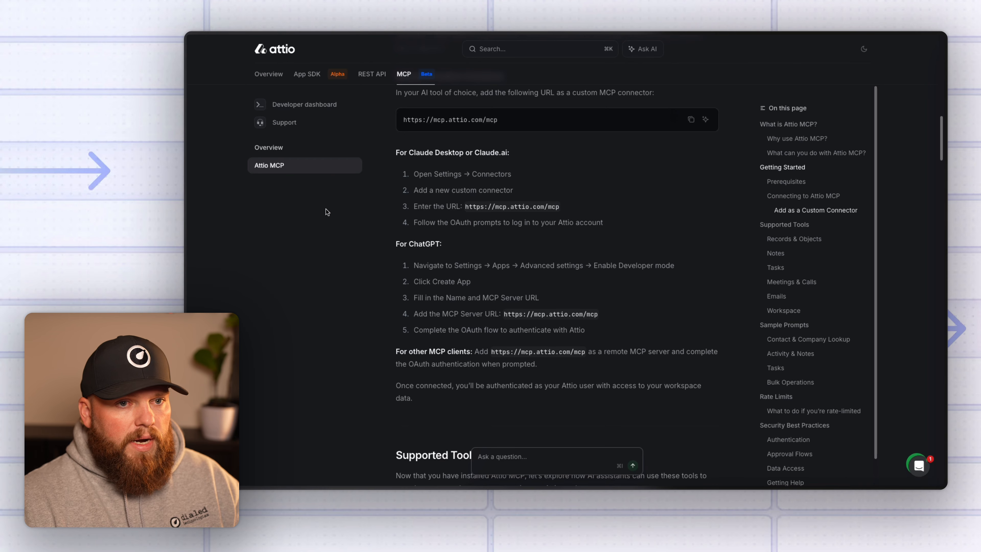
Scroll down through the Records tool tables to the Notes section.
scroll(493, 273, "down", 1)
scroll(493, 273, "down", 10)
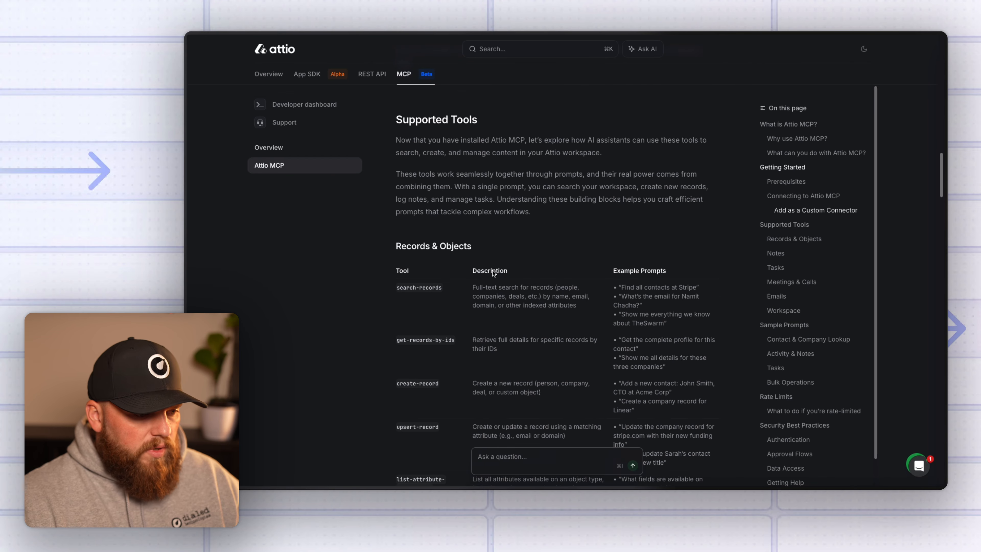
scroll(494, 272, "down", 1)
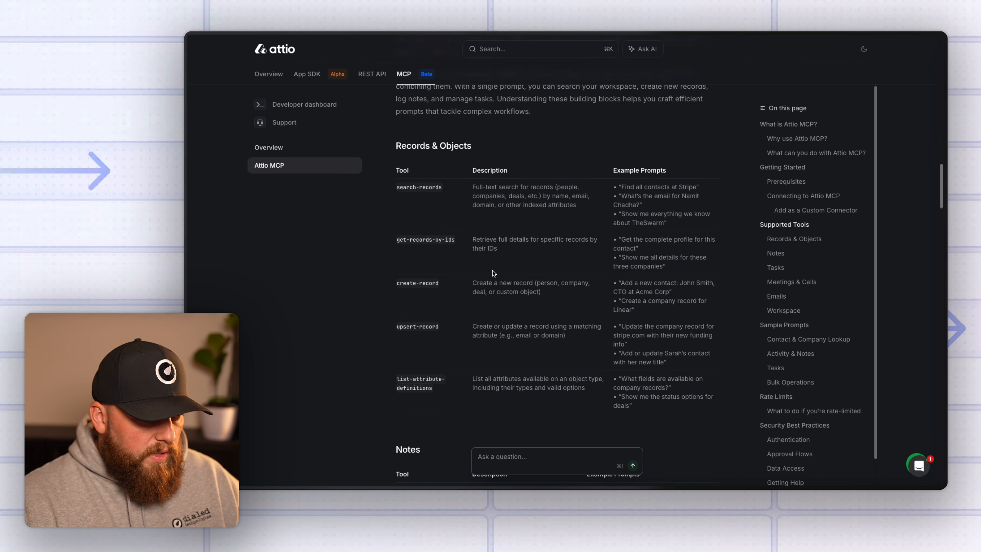
scroll(442, 269, "down", 2)
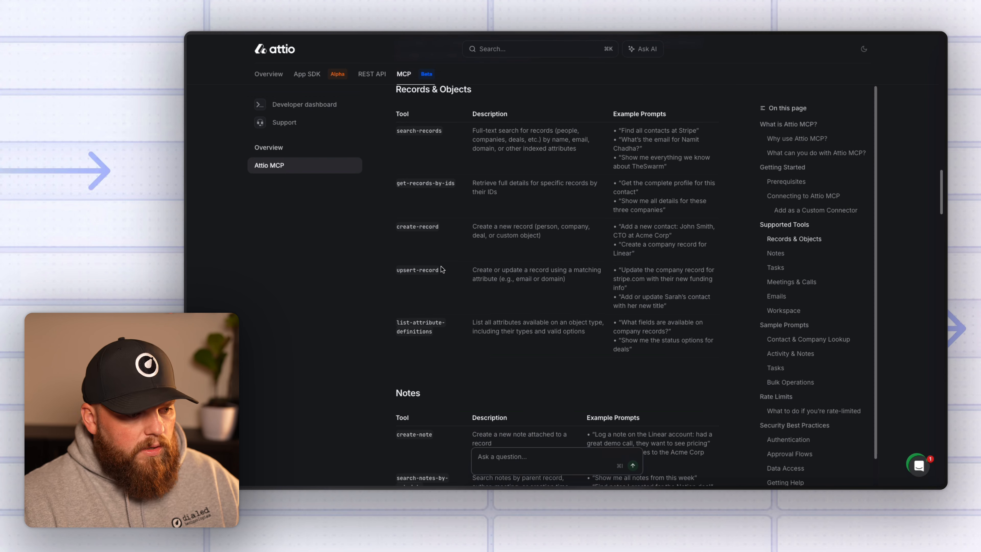
scroll(475, 372, "up", 2)
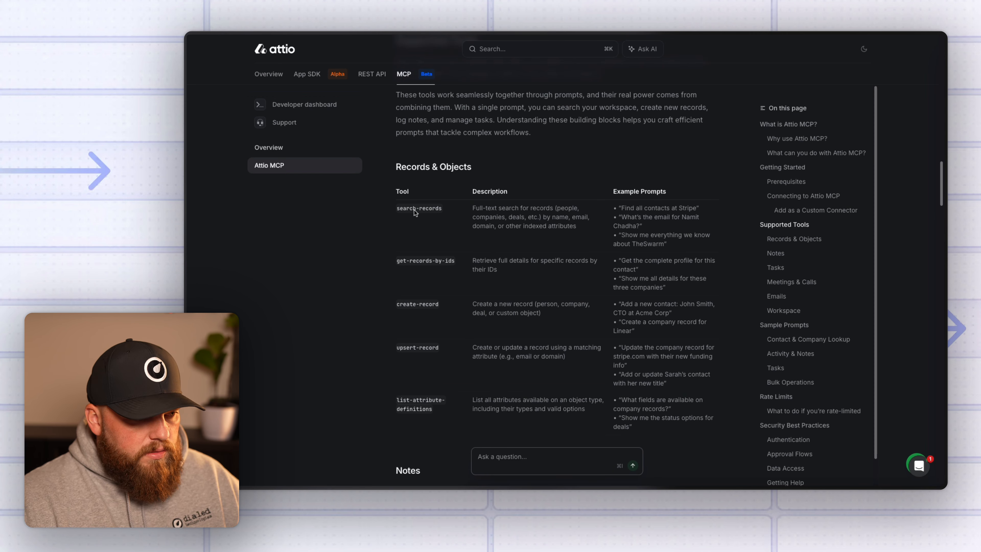
scroll(425, 286, "down", 2)
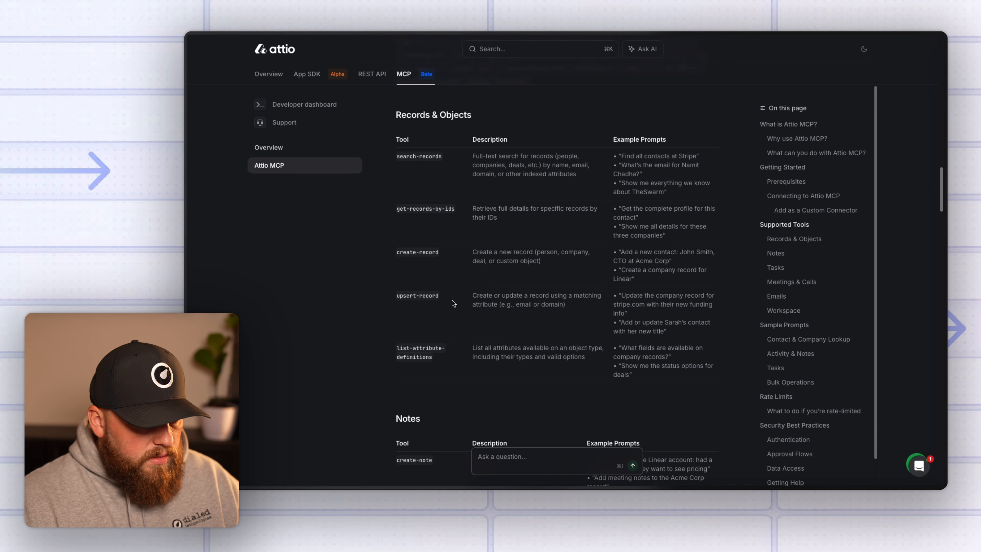
scroll(453, 303, "down", 4)
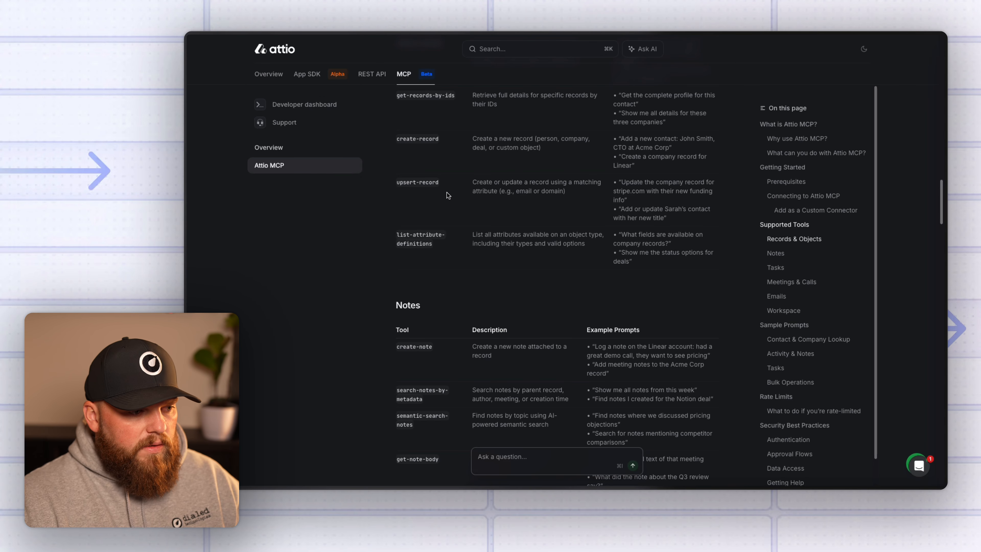
scroll(424, 262, "down", 3)
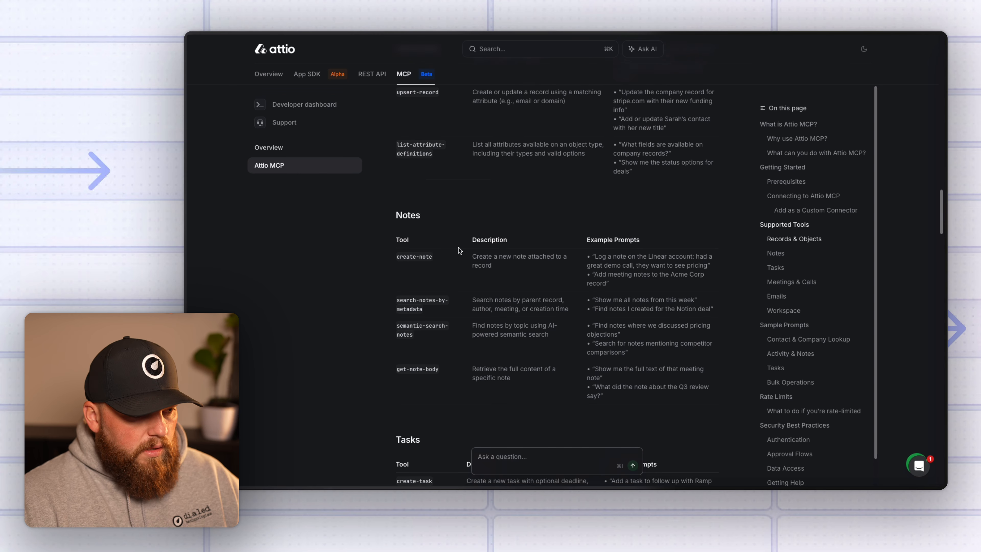
scroll(459, 247, "down", 2)
scroll(450, 237, "down", 1)
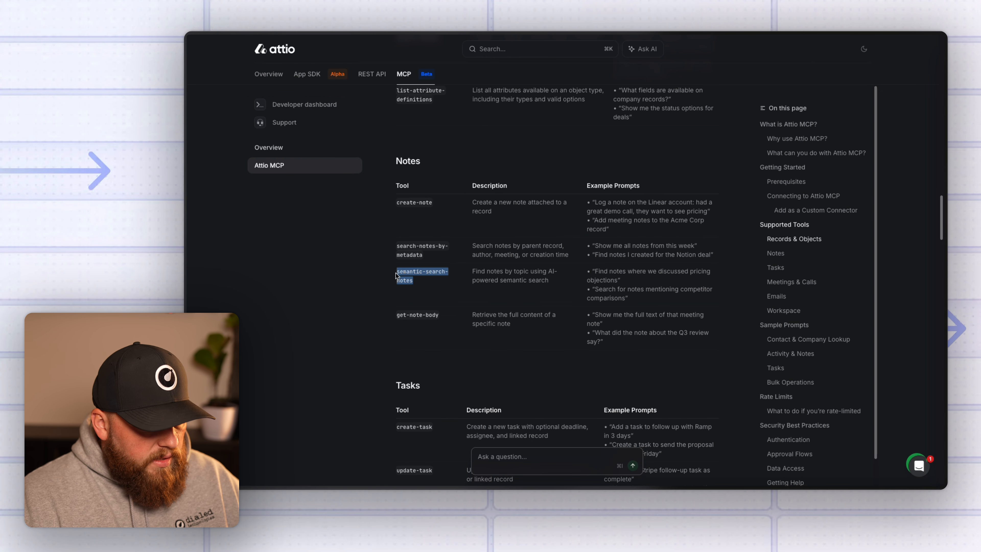
Highlight the semantic-search-notes and get-note-body descriptions and example prompts.
left_click_drag(485, 271, 558, 284)
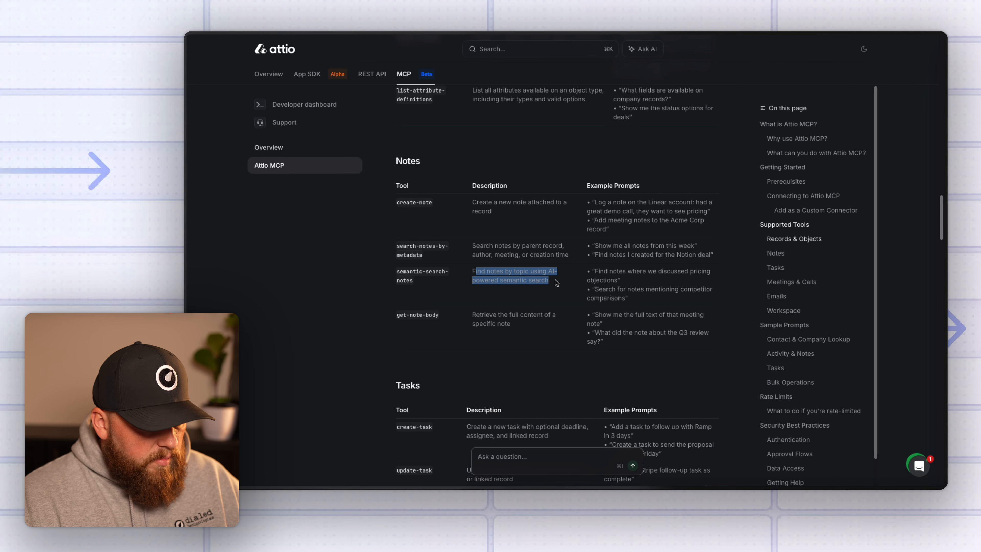
left_click(550, 292)
left_click_drag(660, 300, 586, 274)
left_click(547, 283)
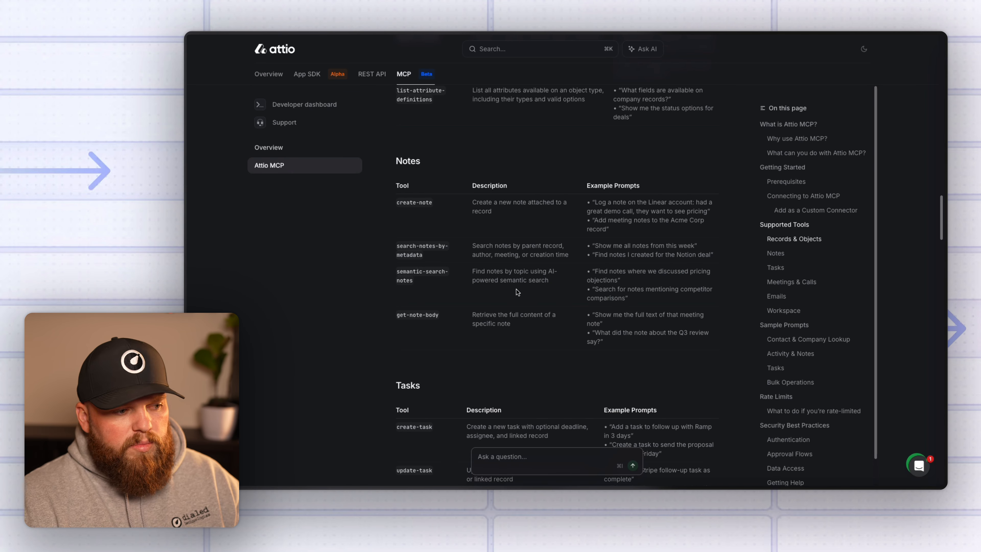
scroll(519, 292, "down", 1)
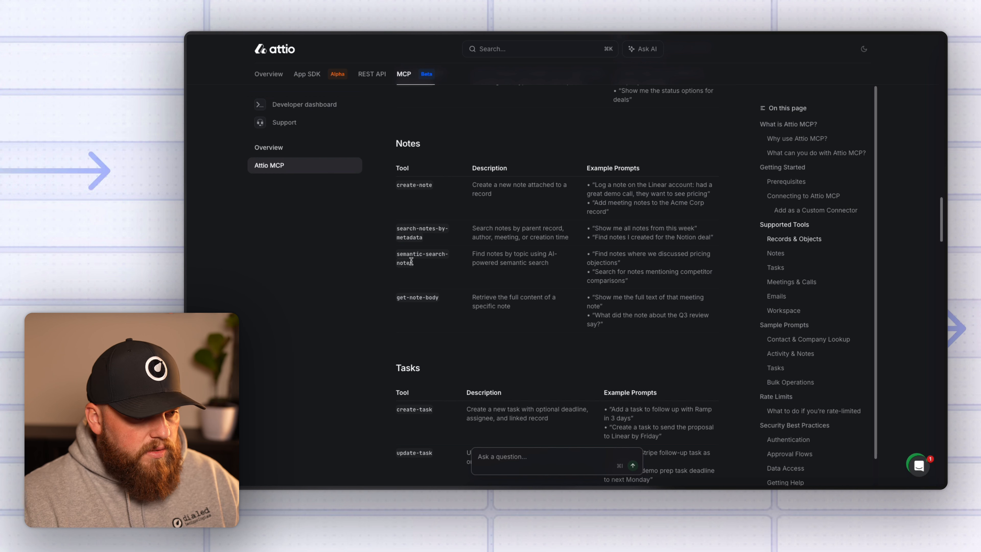
scroll(456, 293, "down", 2)
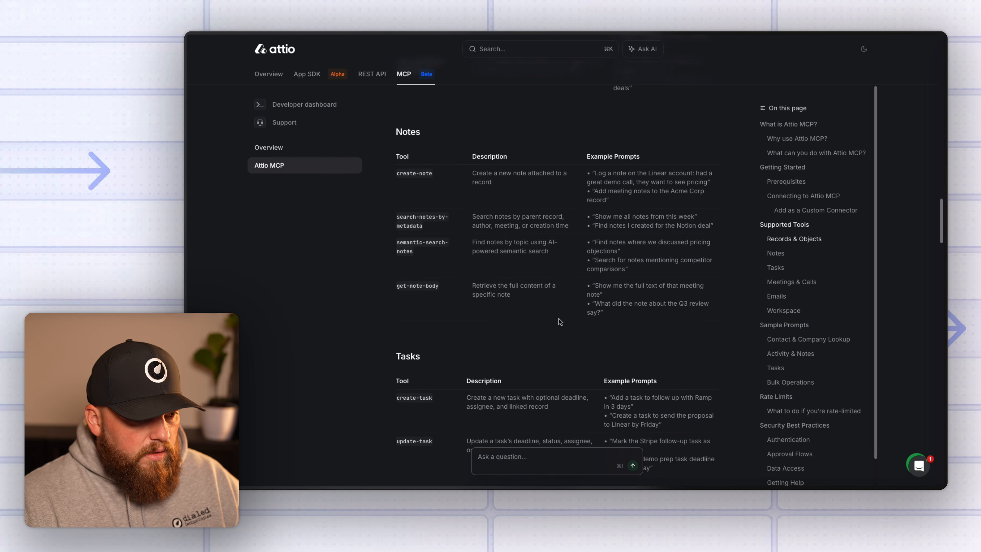
left_click_drag(608, 299, 561, 270)
left_click(489, 279)
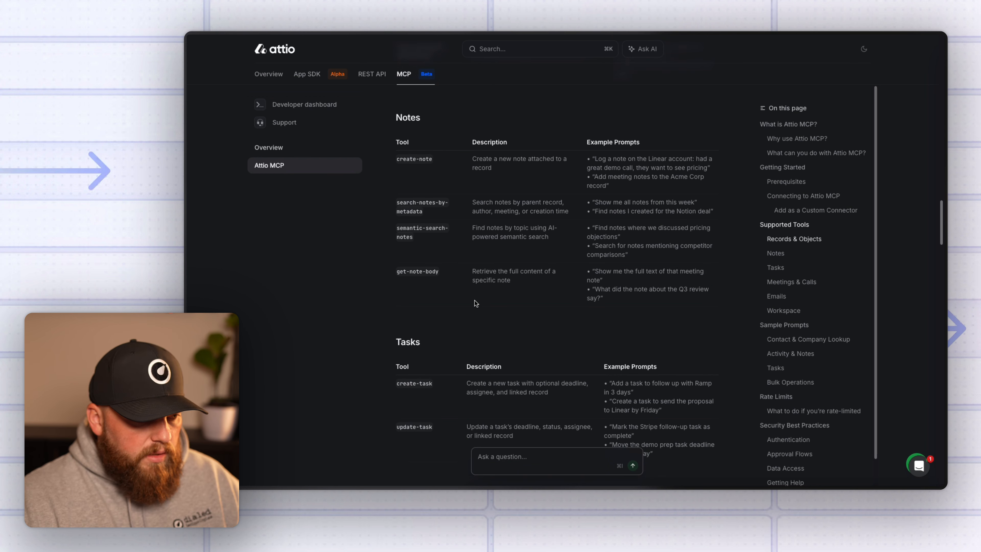
triple_click(410, 236)
left_click(446, 241)
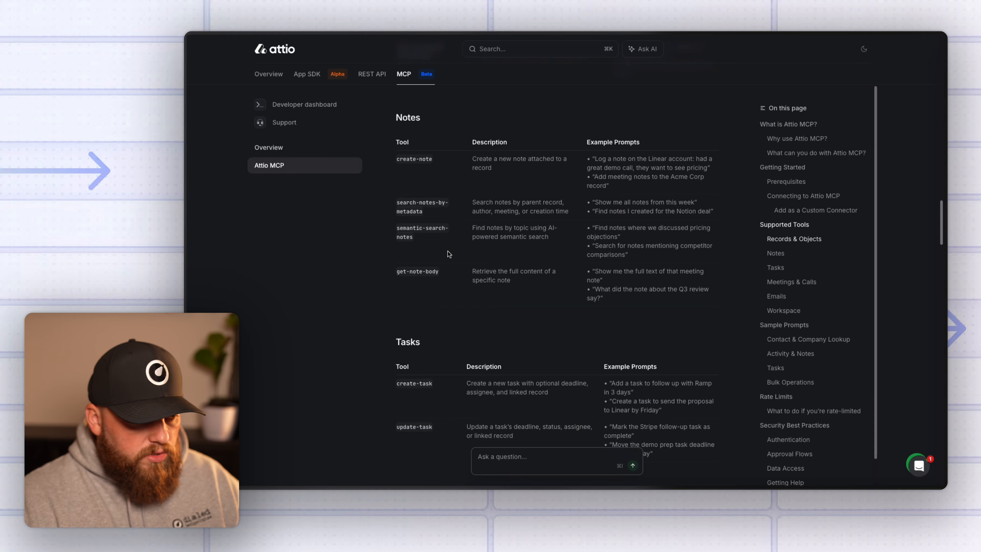
Continue through Meetings & Calls to the Emails table, highlighting get-call-recording and the Emails heading.
scroll(448, 251, "down", 2)
scroll(450, 254, "down", 1)
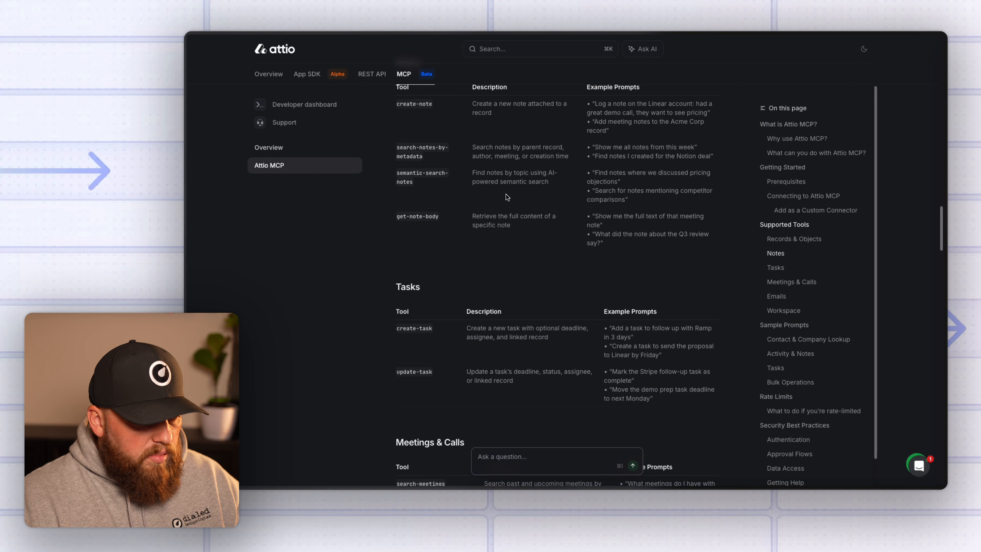
scroll(507, 197, "down", 5)
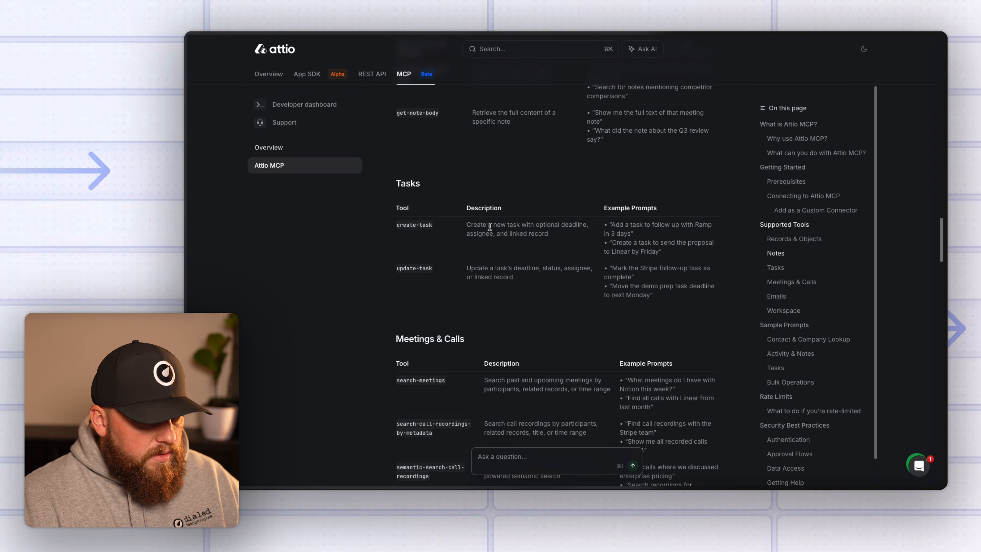
scroll(463, 251, "down", 8)
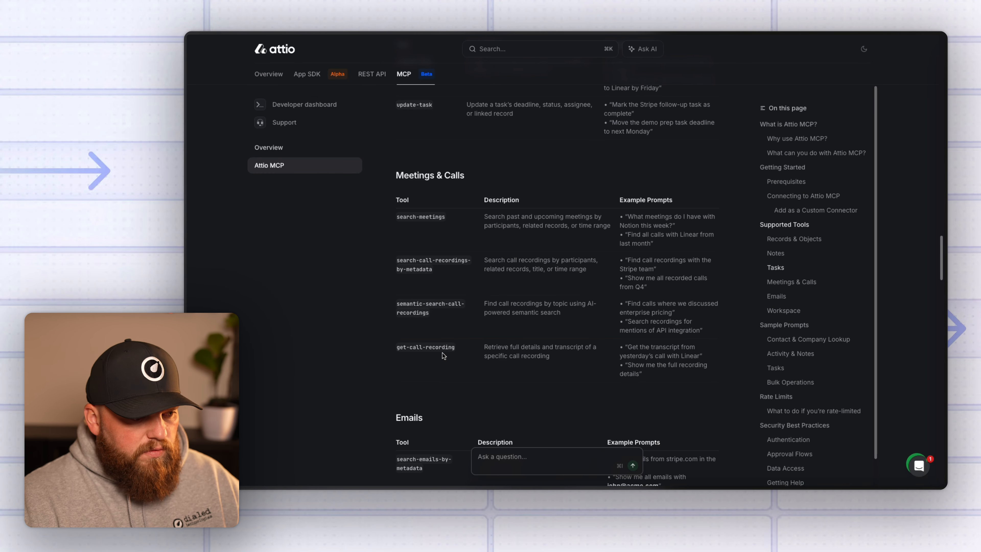
left_click_drag(454, 348, 419, 343)
left_click(420, 241)
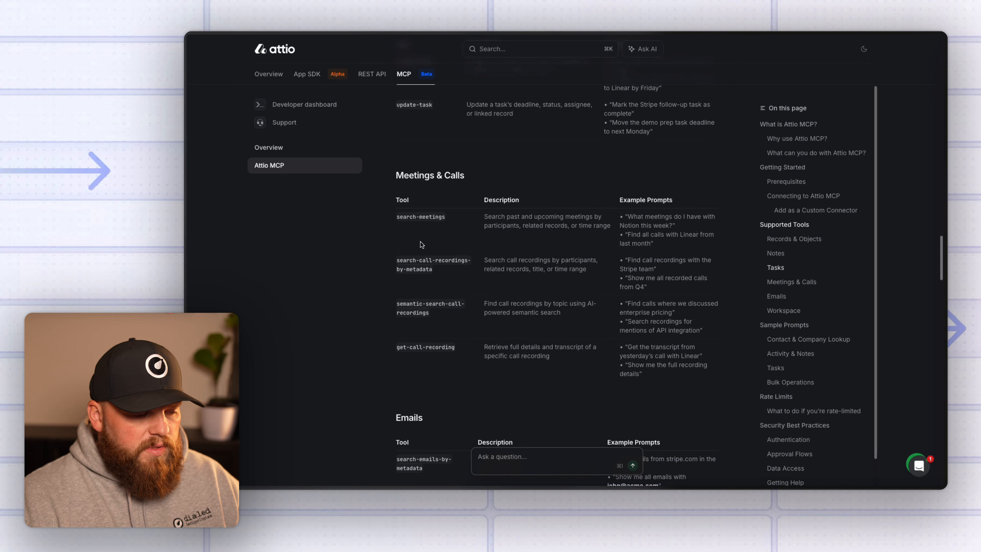
scroll(421, 244, "down", 2)
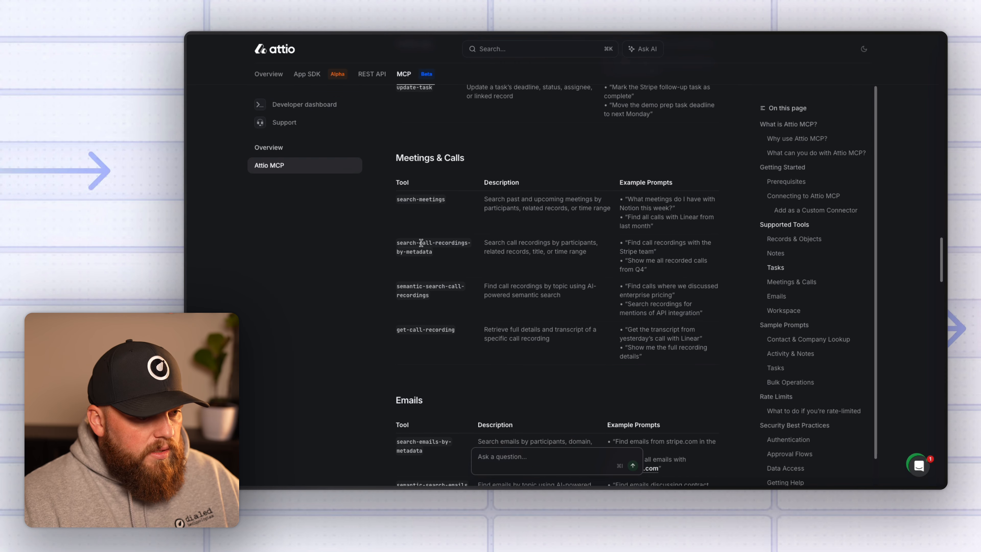
scroll(434, 262, "down", 5)
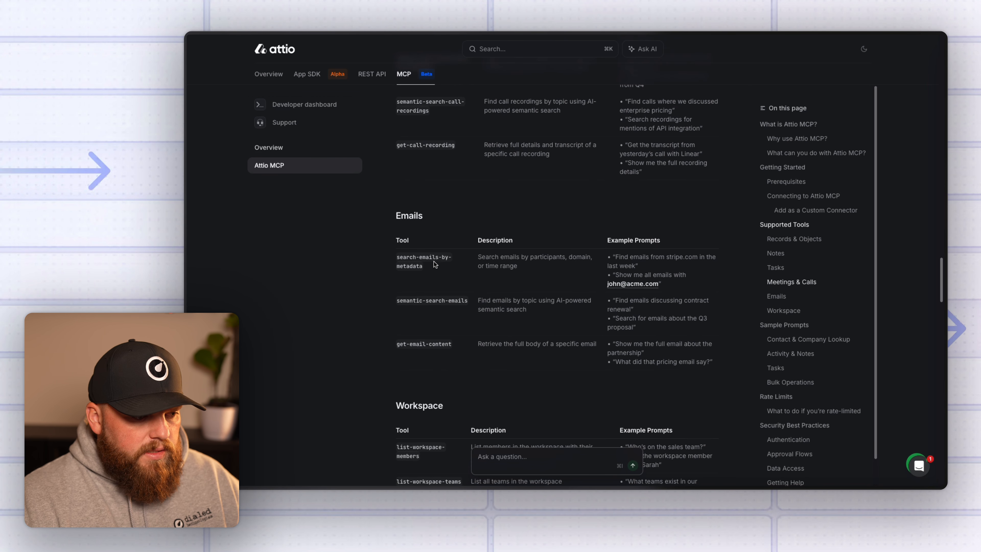
scroll(435, 264, "down", 1)
scroll(469, 267, "down", 1)
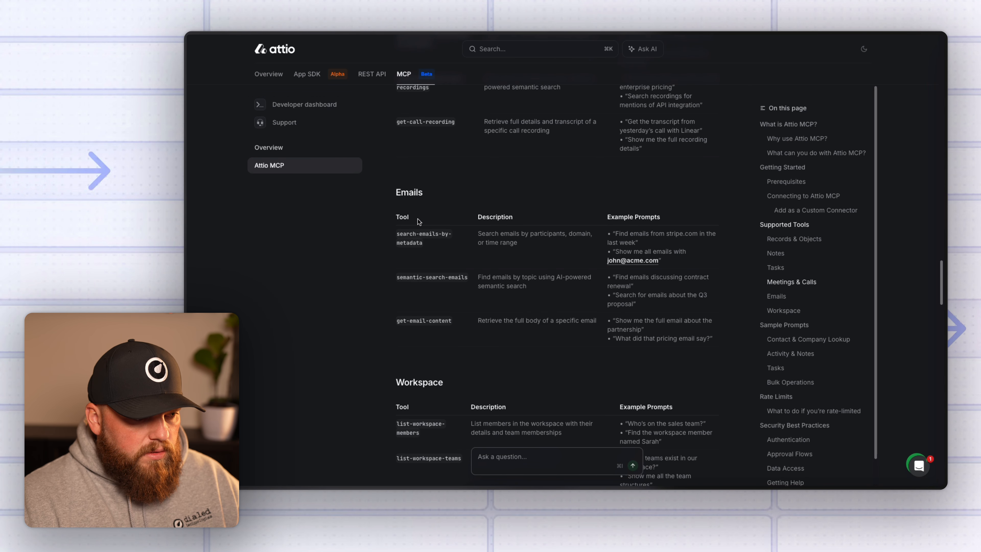
left_click_drag(421, 193, 394, 187)
left_click(466, 197)
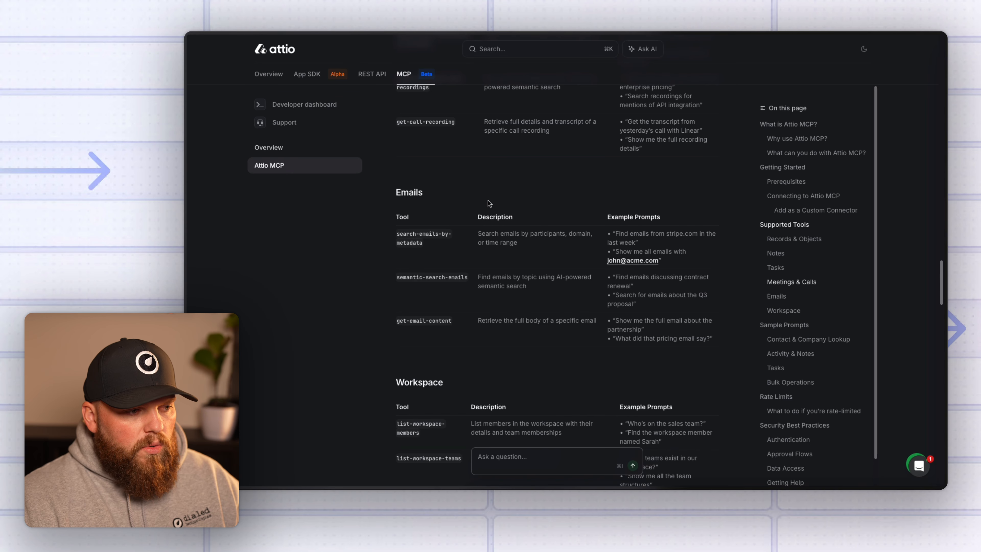
Glance at the REST API overview's Core endpoints, then return to the Attio MCP page.
left_click(374, 76)
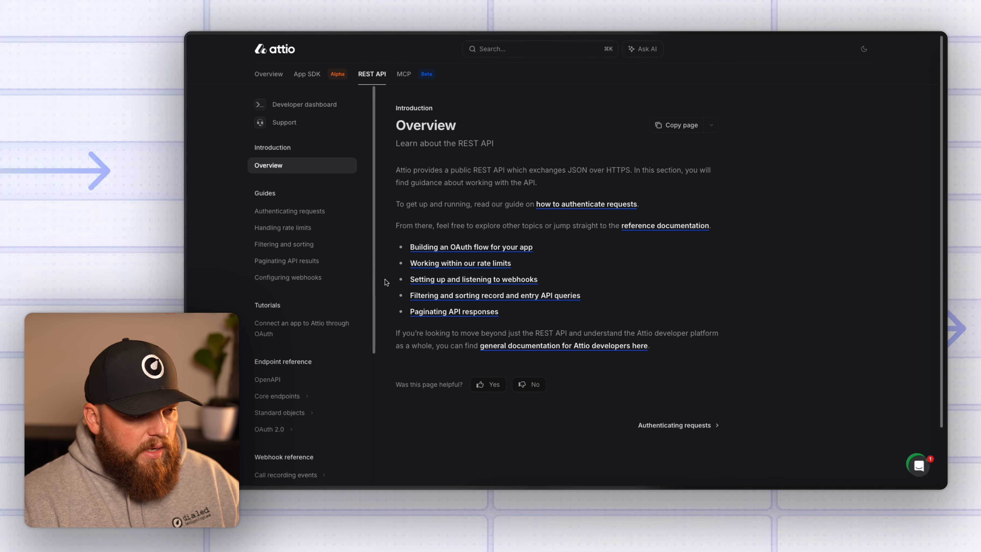
left_click(289, 395)
scroll(290, 395, "down", 8)
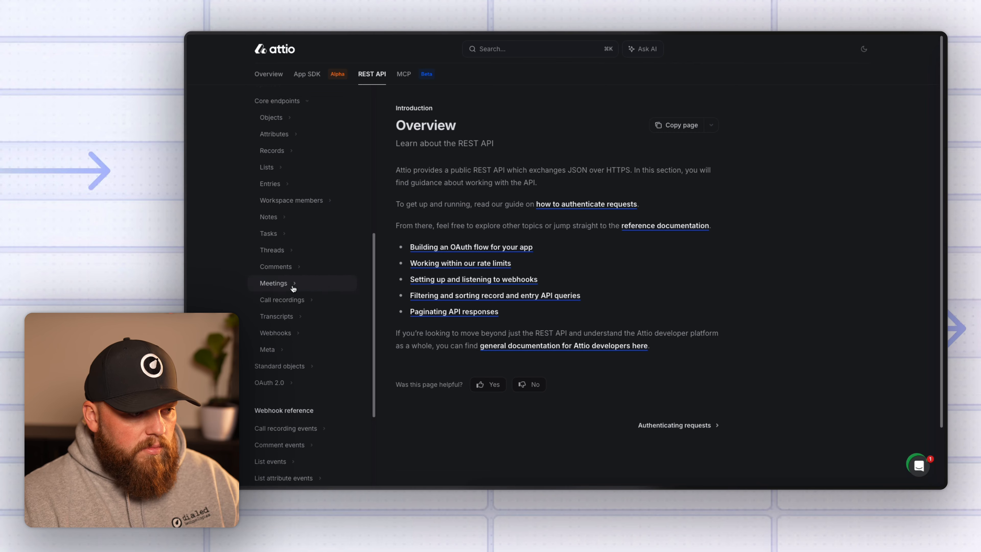
left_click(404, 74)
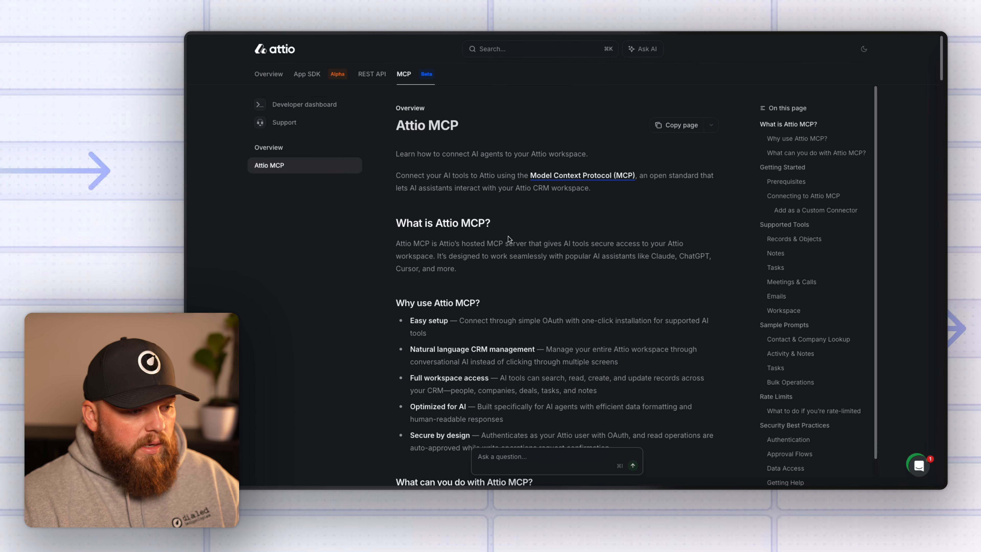
scroll(514, 267, "down", 3)
scroll(514, 267, "down", 20)
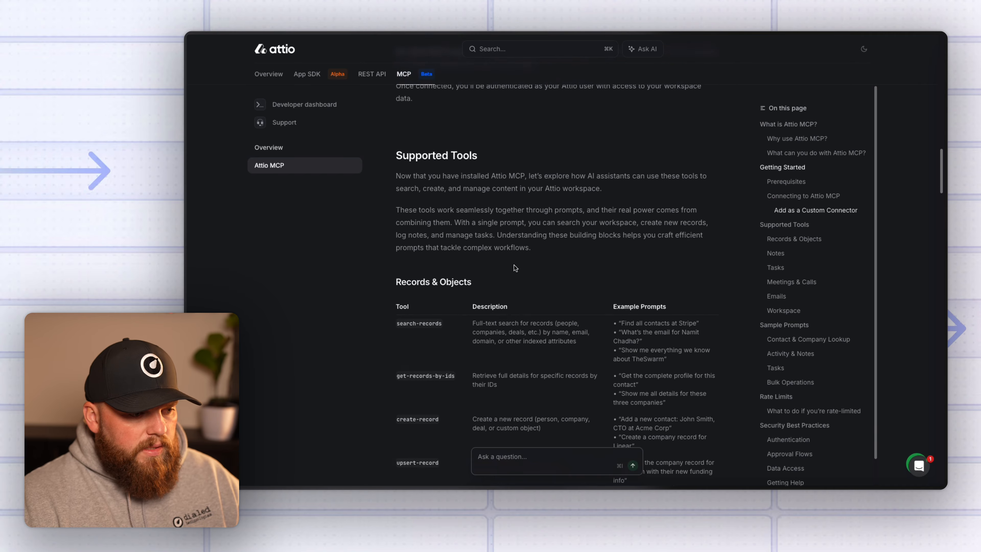
scroll(513, 268, "down", 15)
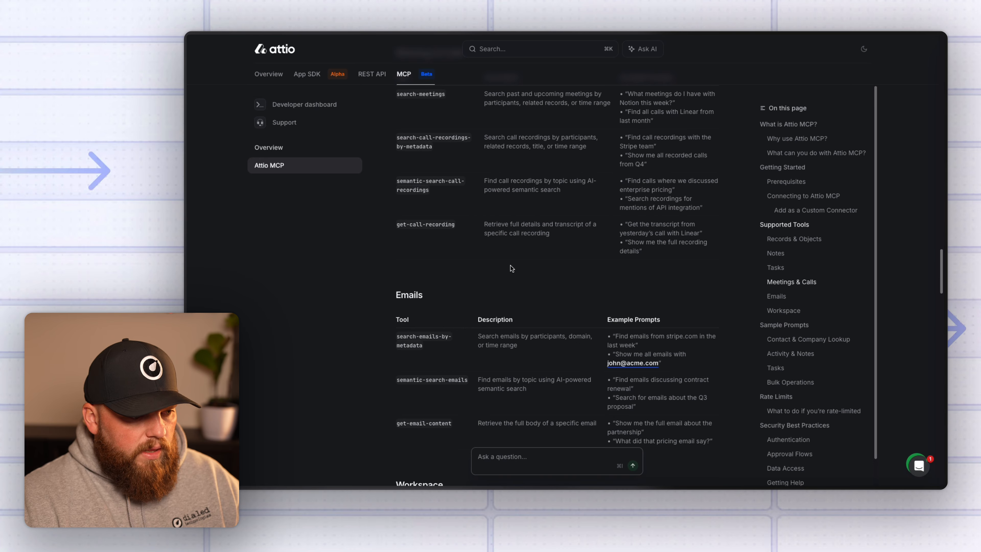
scroll(512, 268, "down", 2)
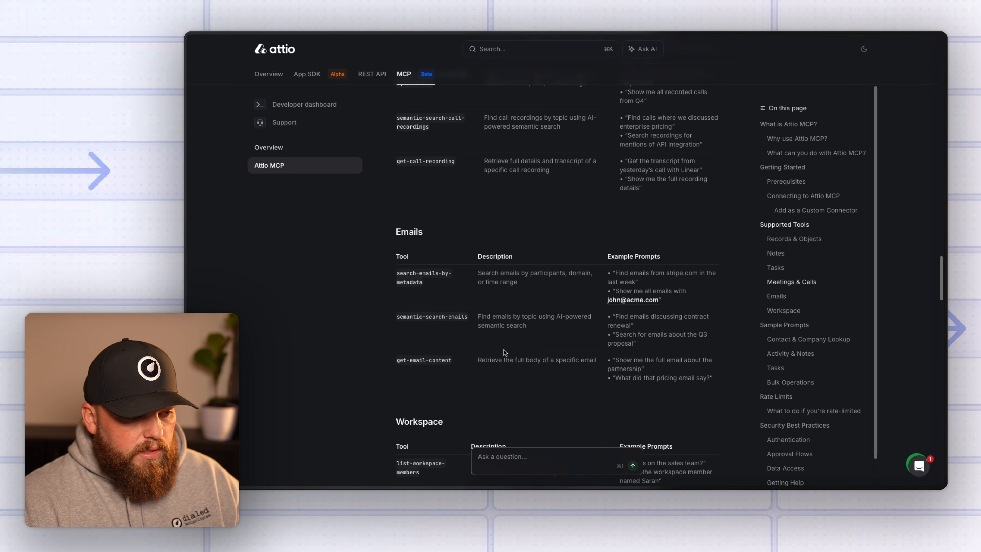
scroll(504, 352, "down", 6)
scroll(510, 284, "down", 6)
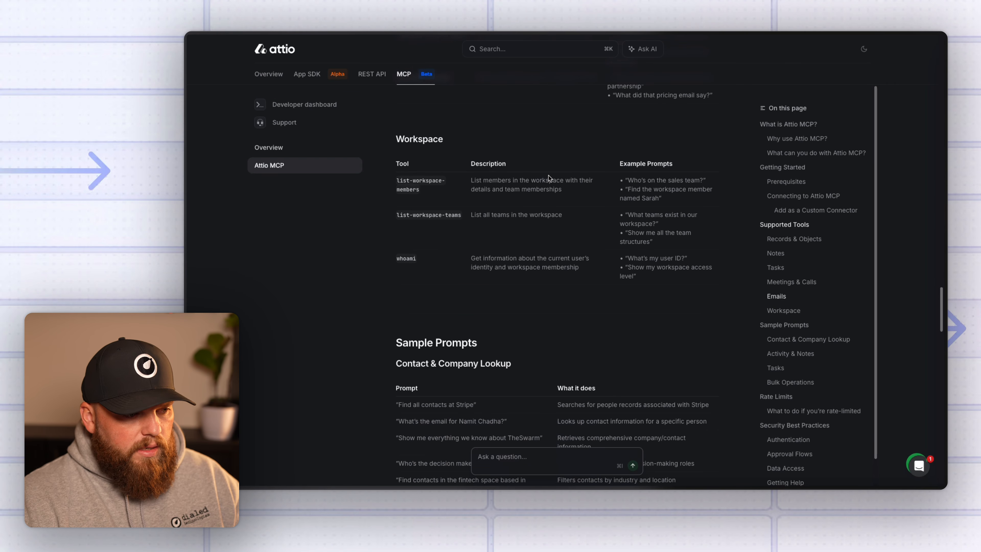
scroll(455, 196, "down", 3)
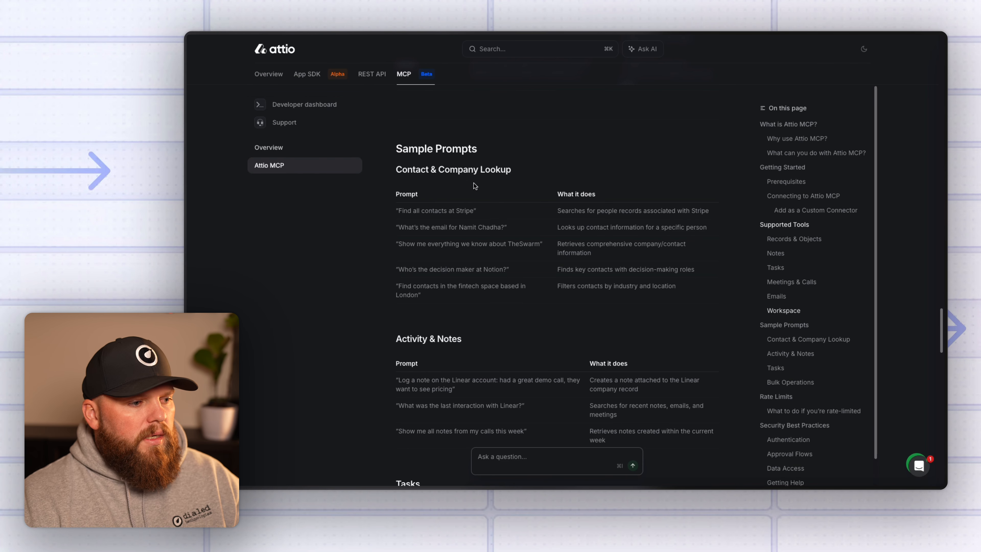
scroll(510, 208, "up", 15)
scroll(511, 207, "up", 15)
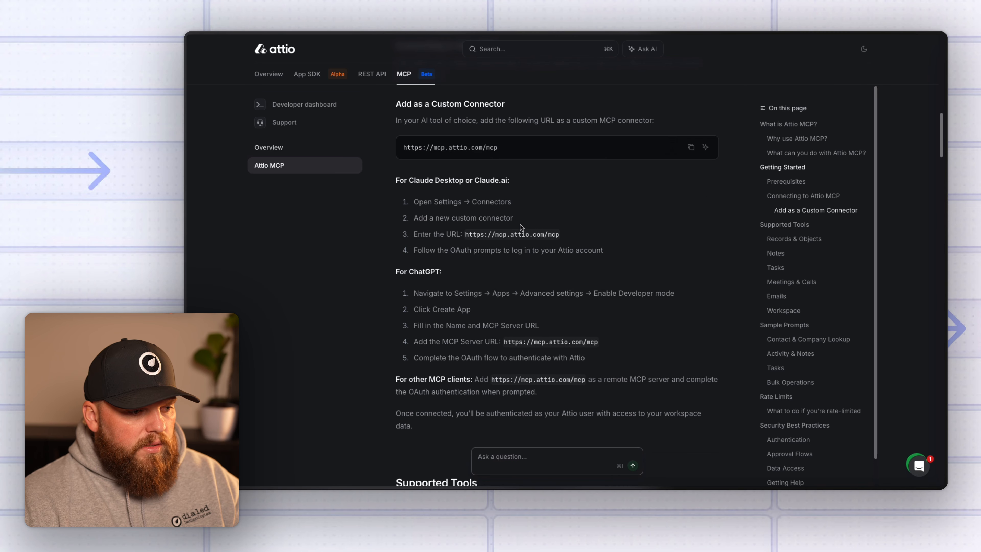
scroll(639, 230, "up", 3)
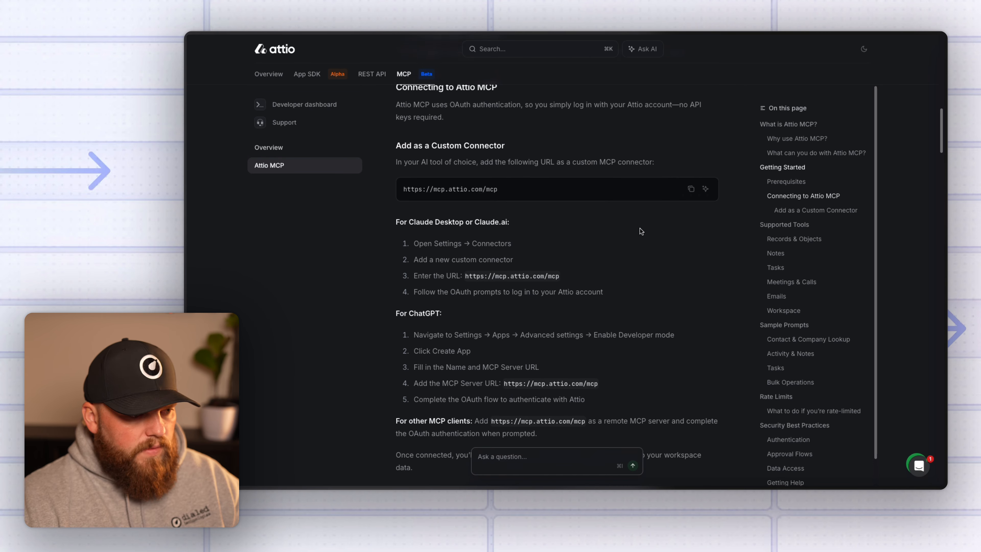
scroll(524, 276, "up", 7)
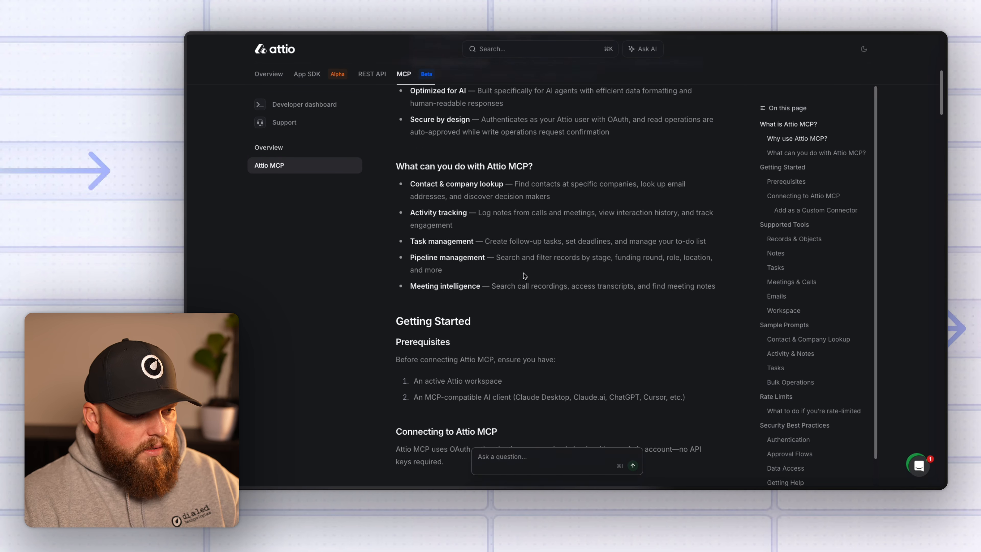
scroll(514, 305, "down", 6)
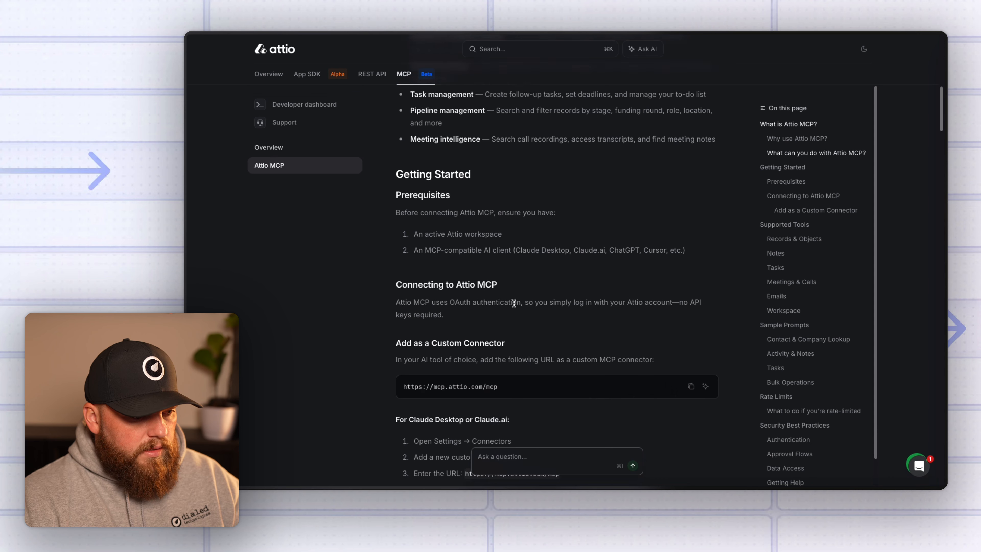
scroll(515, 305, "down", 4)
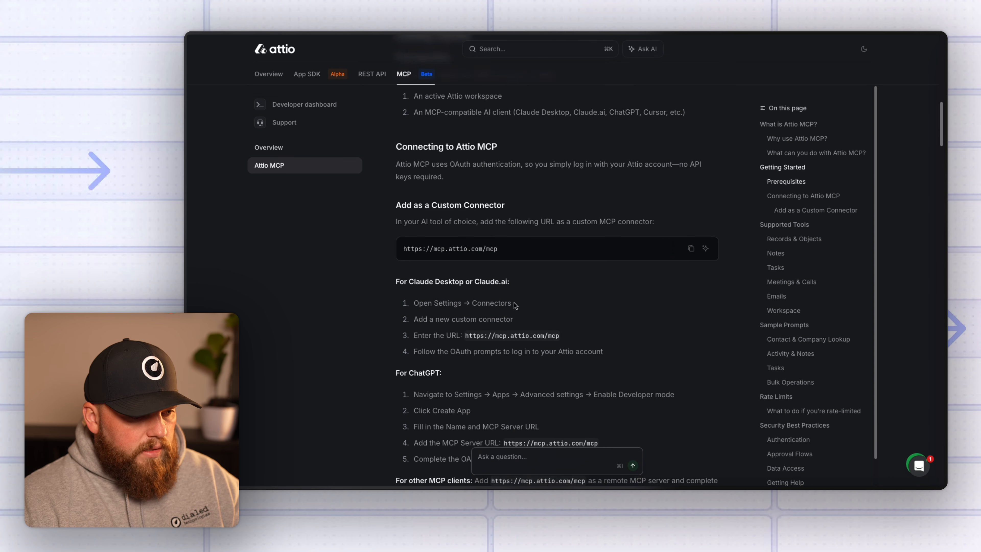
left_click(691, 189)
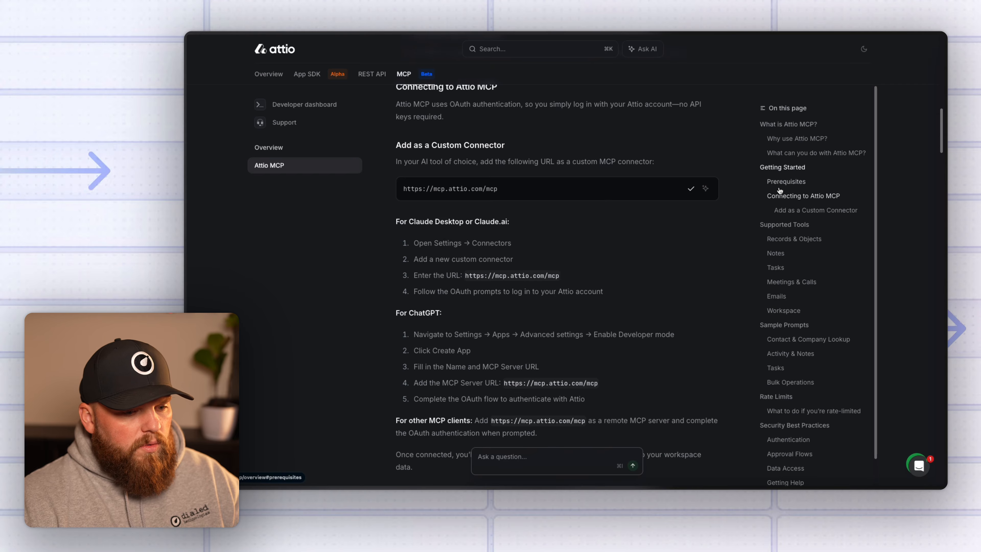
key("ctrl+Up")
Bring Claude Desktop forward and open its Settings on the Connectors list.
left_click(906, 236)
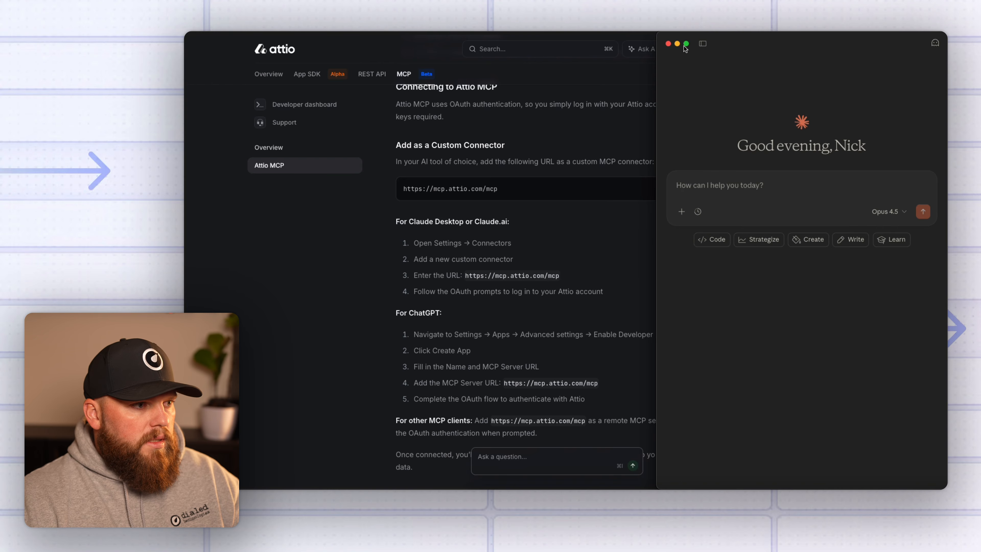
key("super+comma")
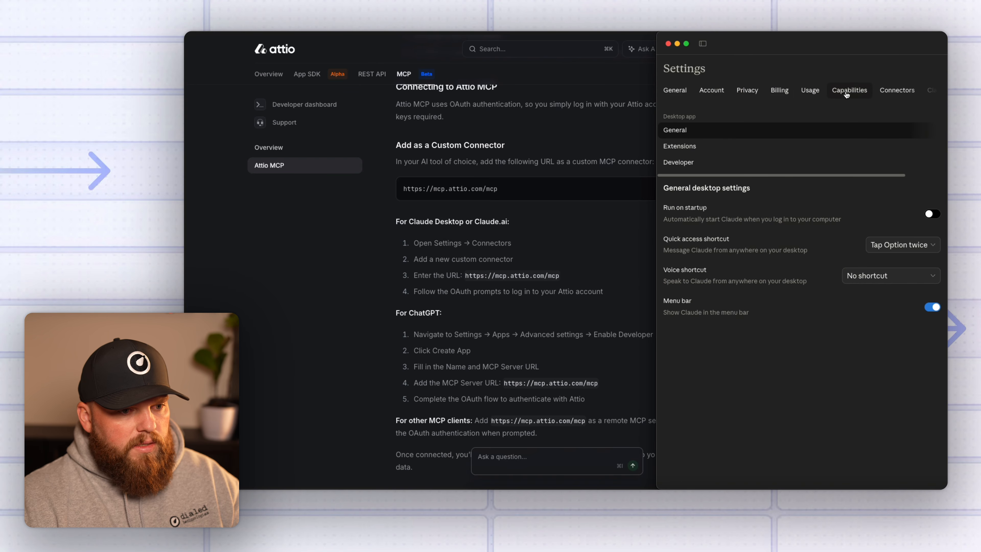
left_click(907, 91)
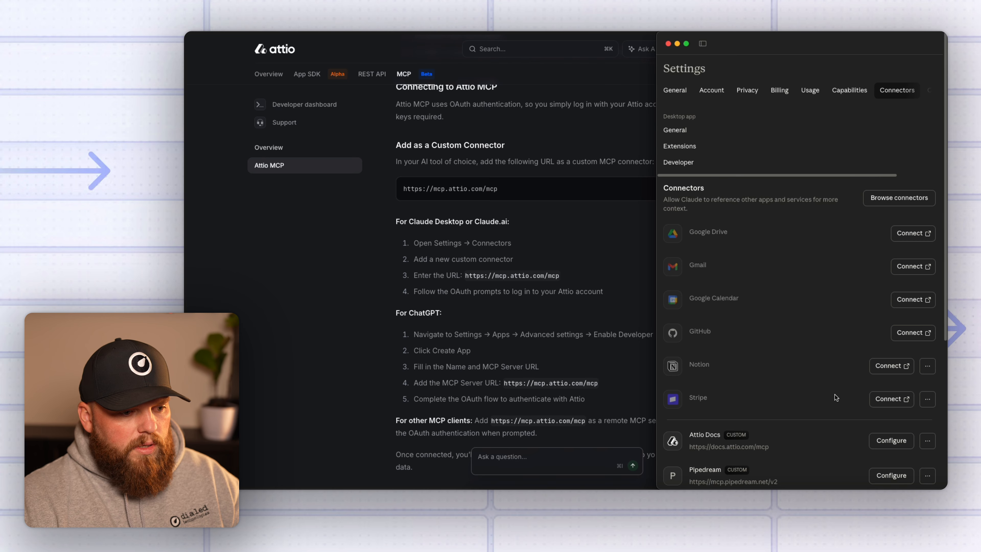
scroll(826, 311, "down", 5)
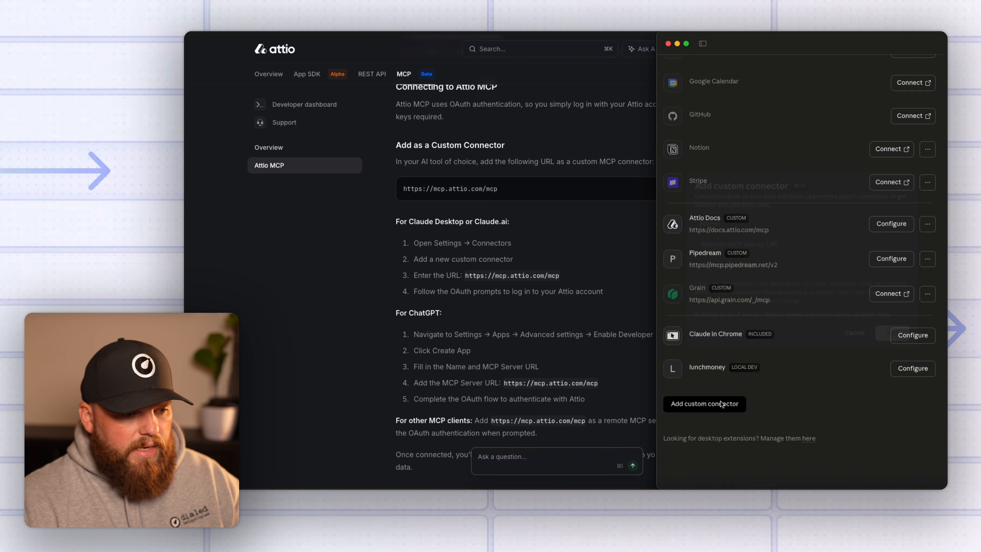
left_click(740, 406)
type("Attio MCPO")
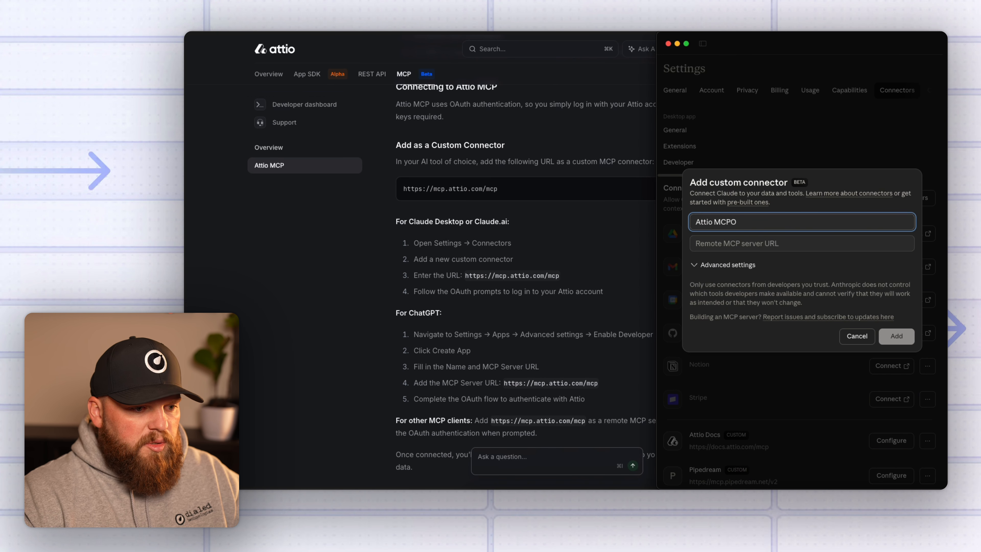
key("BackSpace")
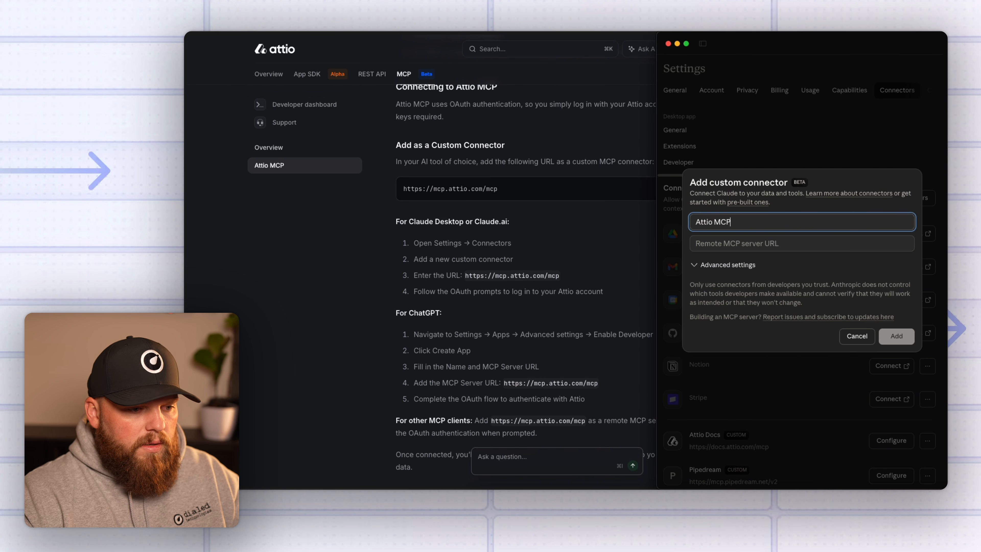
key("Tab")
key("super+v")
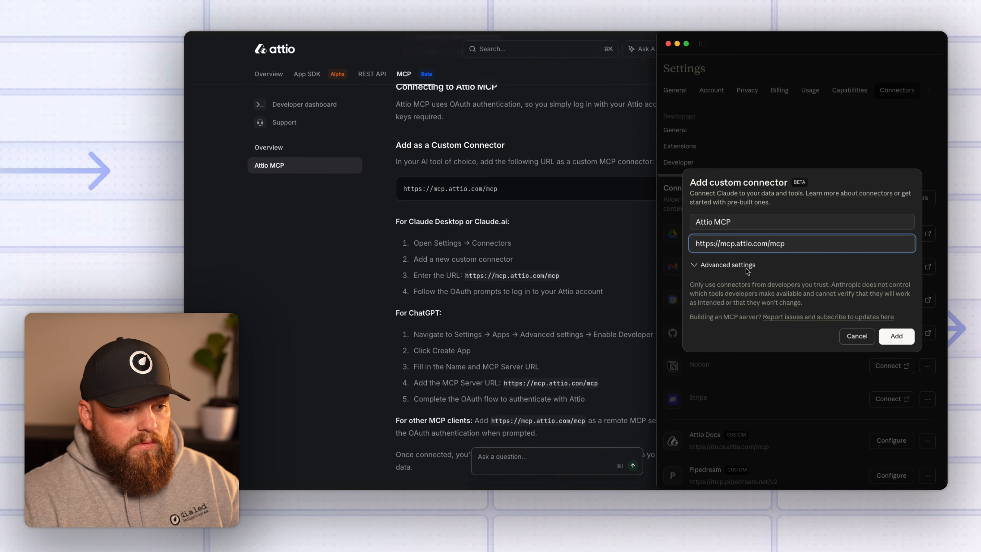
left_click(891, 335)
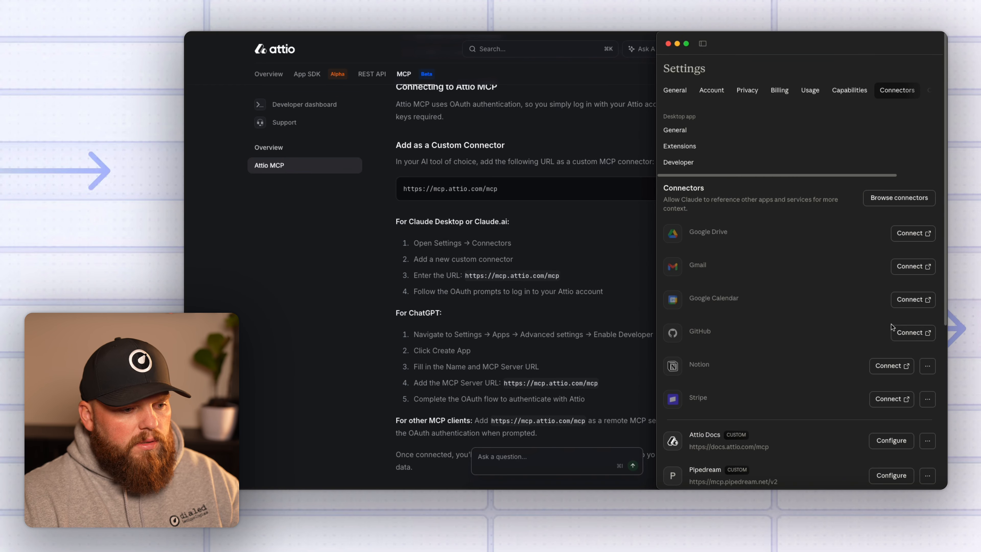
scroll(894, 329, "down", 5)
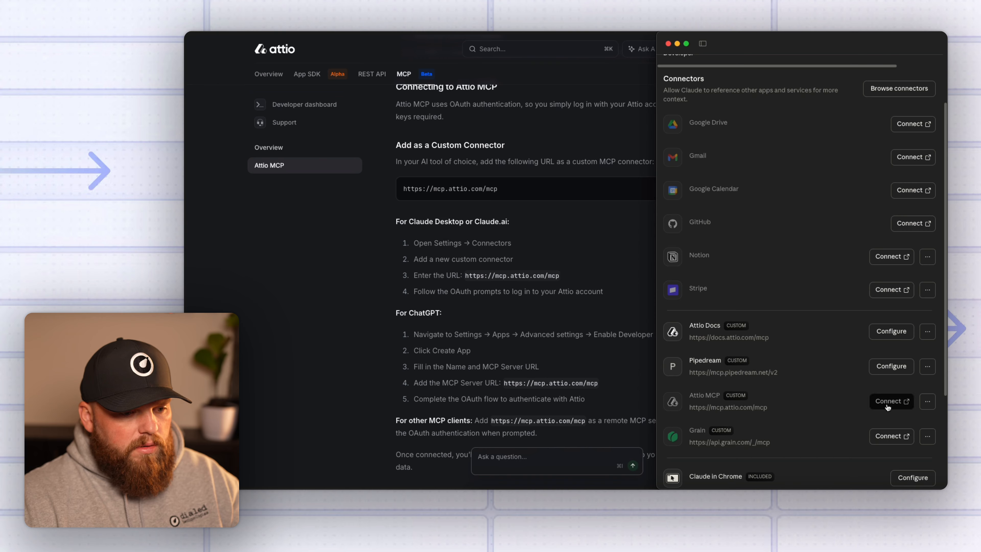
left_click(888, 402)
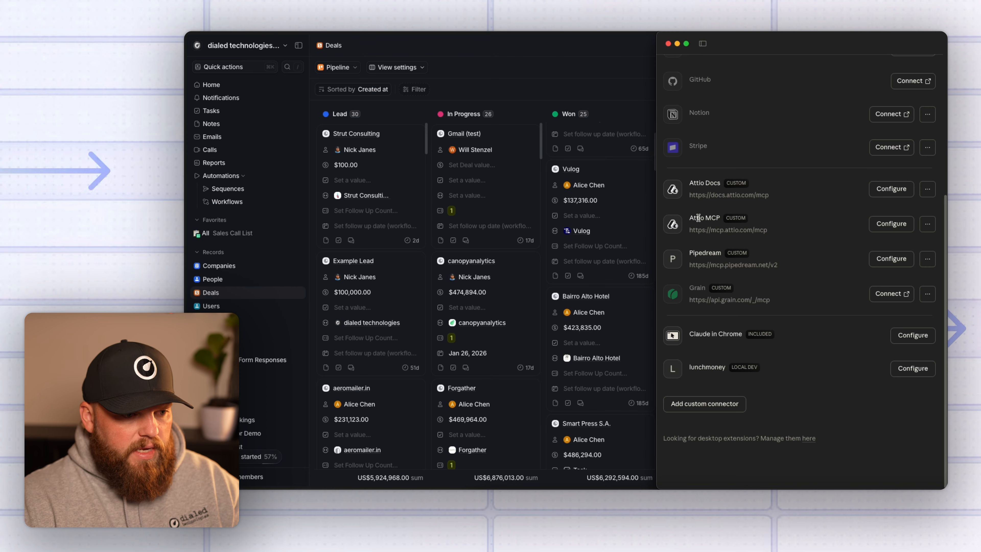
Set the Attio MCP read-only tools to Always allow and start a new chat.
left_click(893, 224)
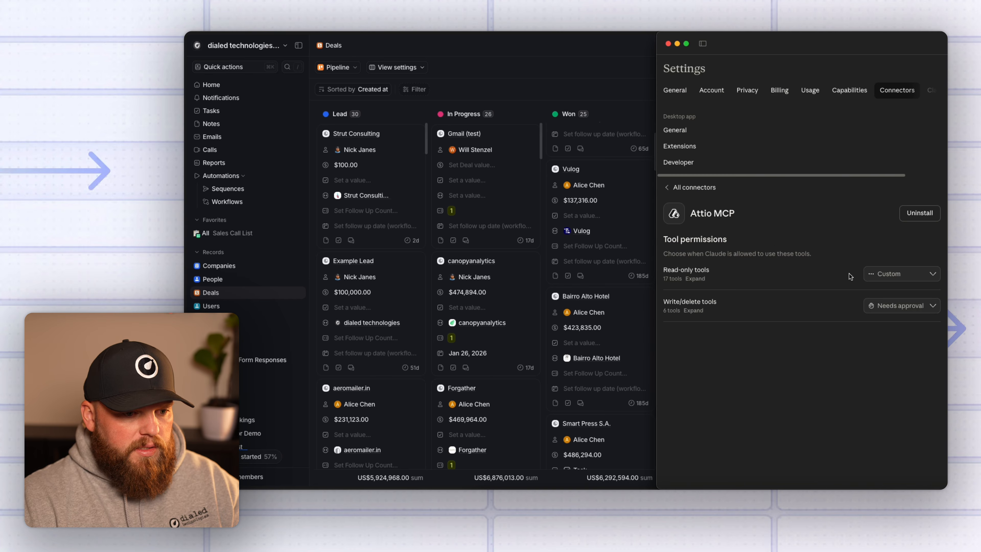
left_click(898, 274)
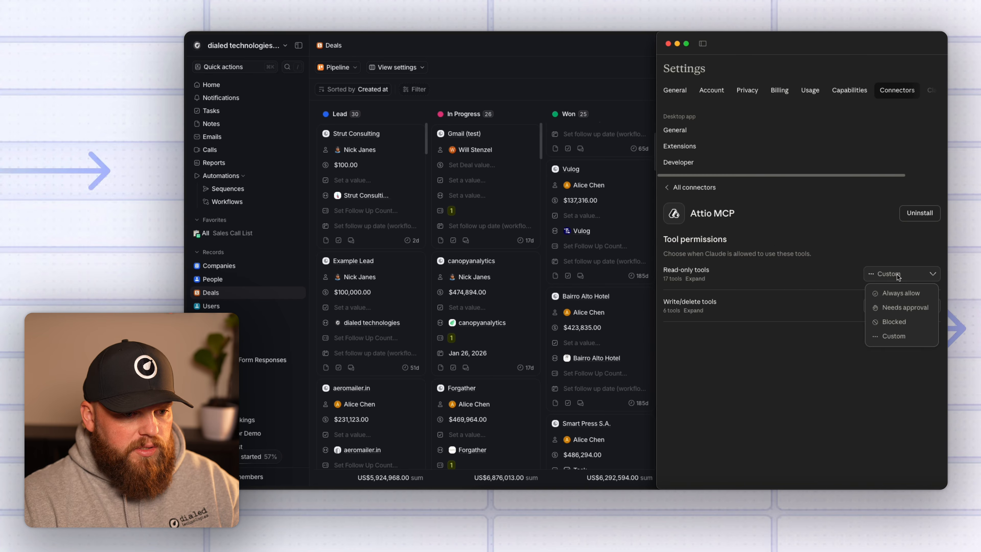
left_click(906, 294)
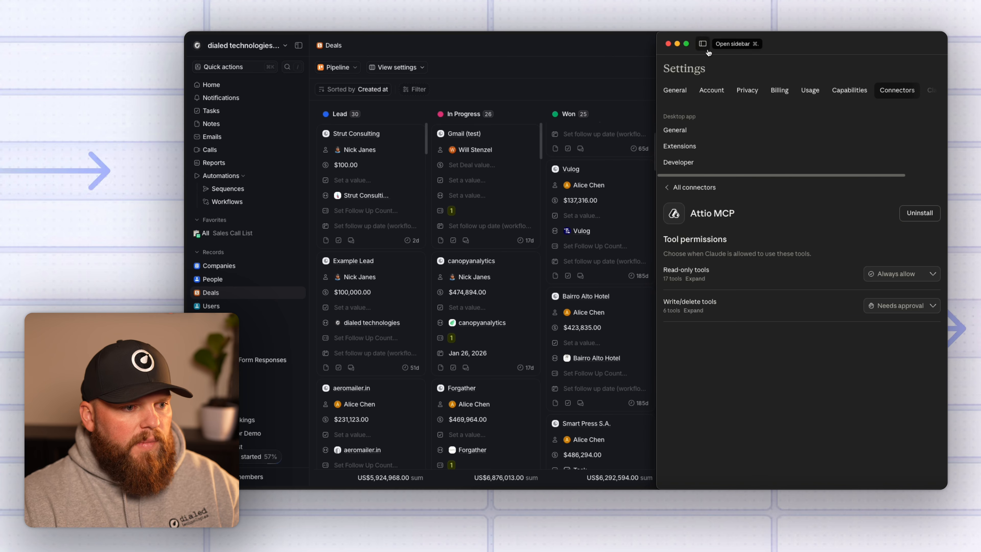
left_click(703, 44)
left_click(708, 89)
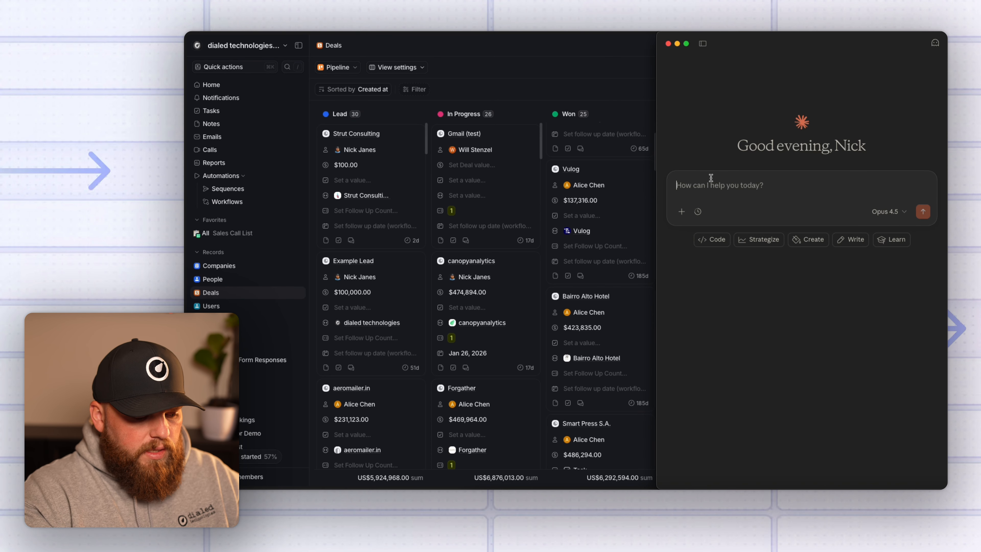
Ask 'Can you see the Attio MCP', then ask 'What is the current deal pipline value?'.
type("Can you see the A")
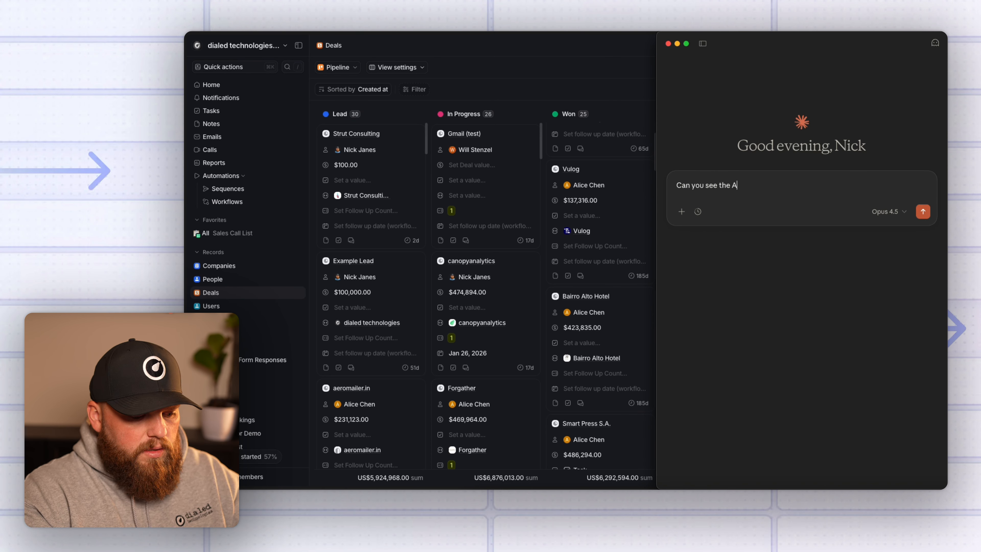
type("ttio MCP")
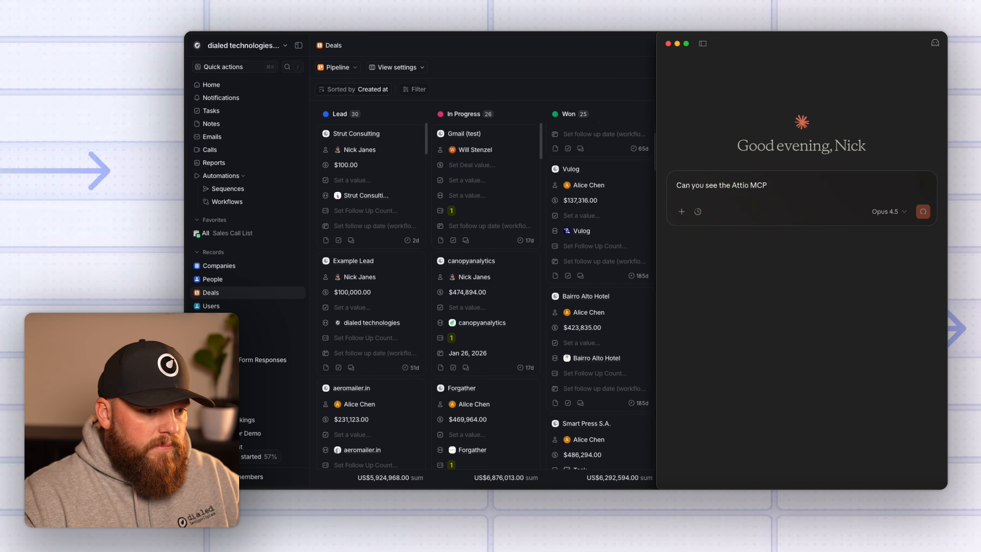
key("Return")
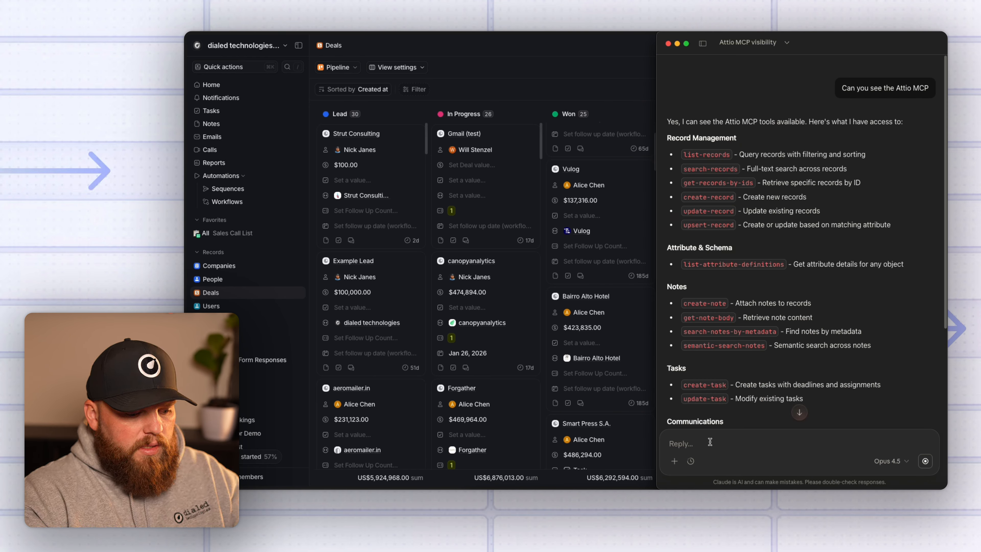
type("What is the current deal pipline value?")
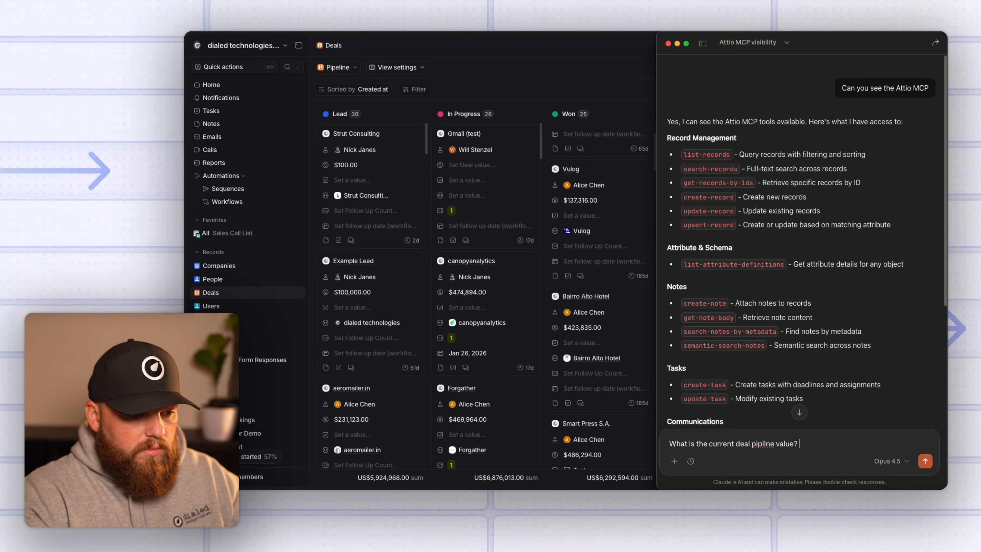
key("Return")
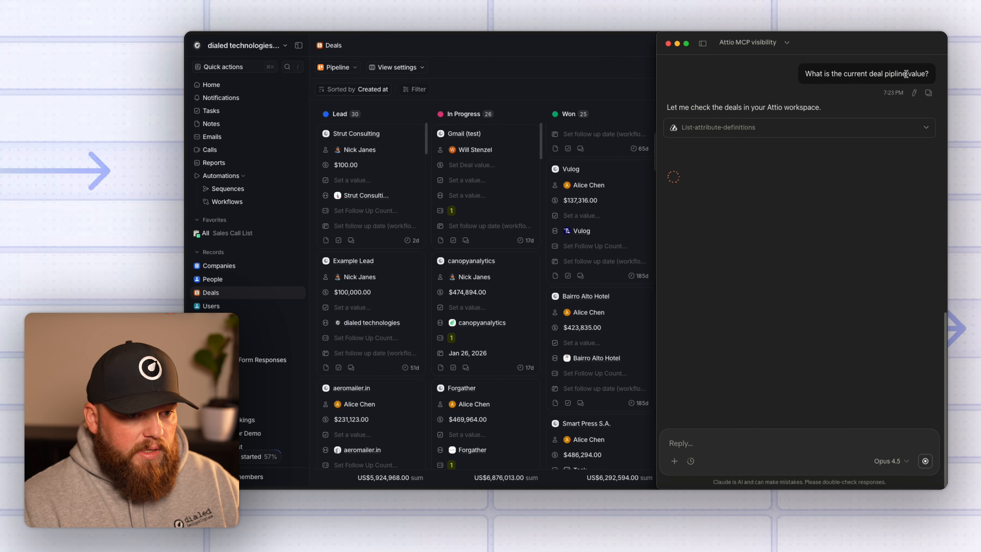
Highlight the 'pipline' typo, the $22,788,188 total and the Won count of 29.
left_click_drag(906, 73, 884, 73)
left_click(879, 74)
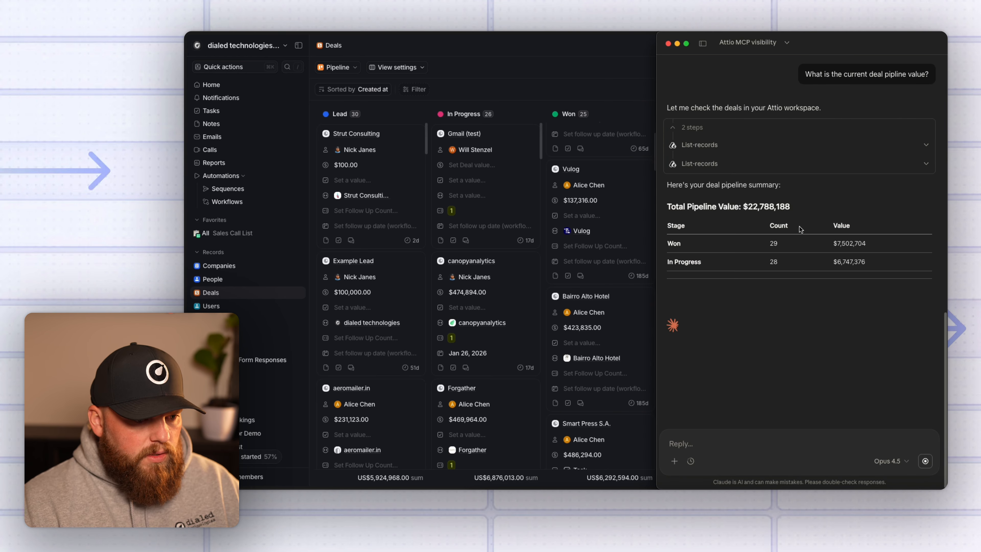
left_click_drag(748, 207, 760, 207)
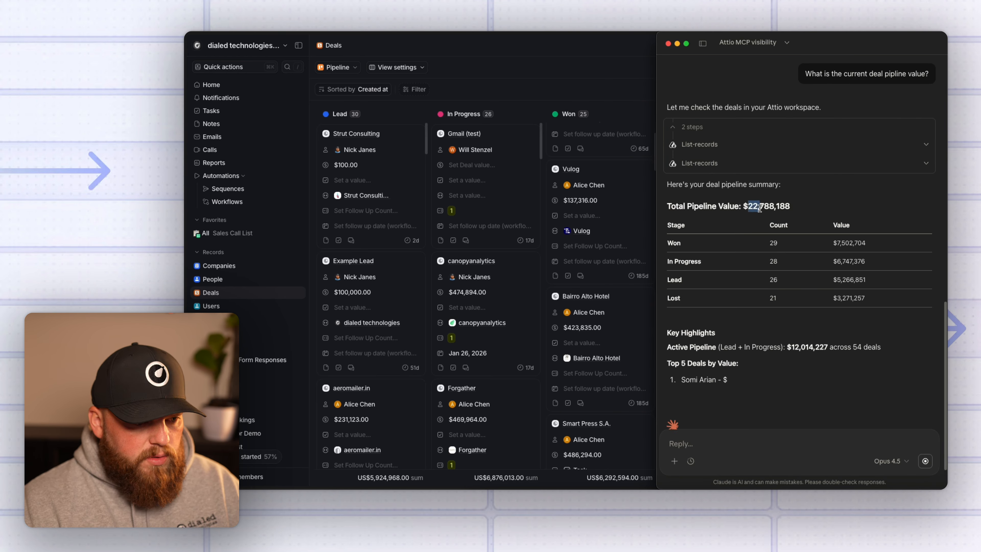
left_click(802, 202)
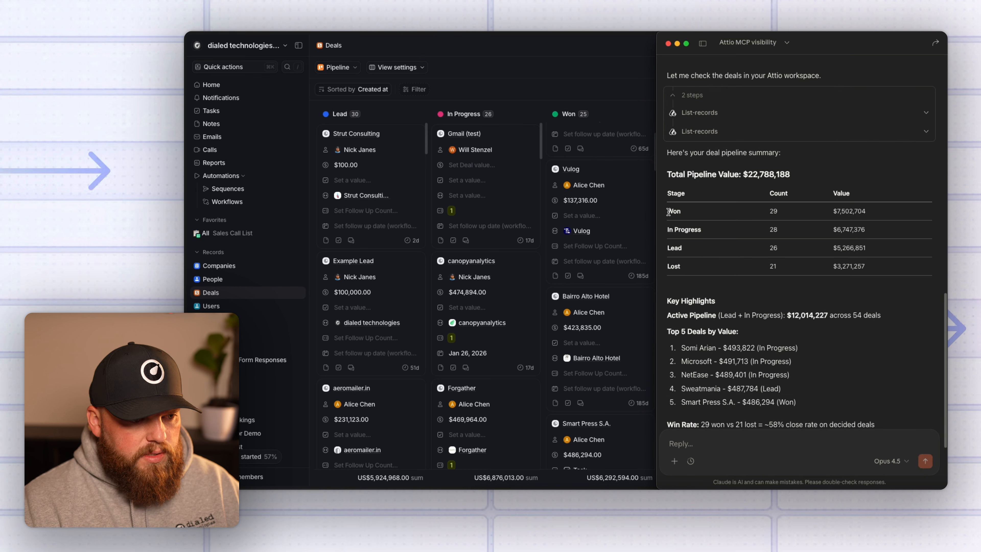
left_click_drag(779, 212, 761, 219)
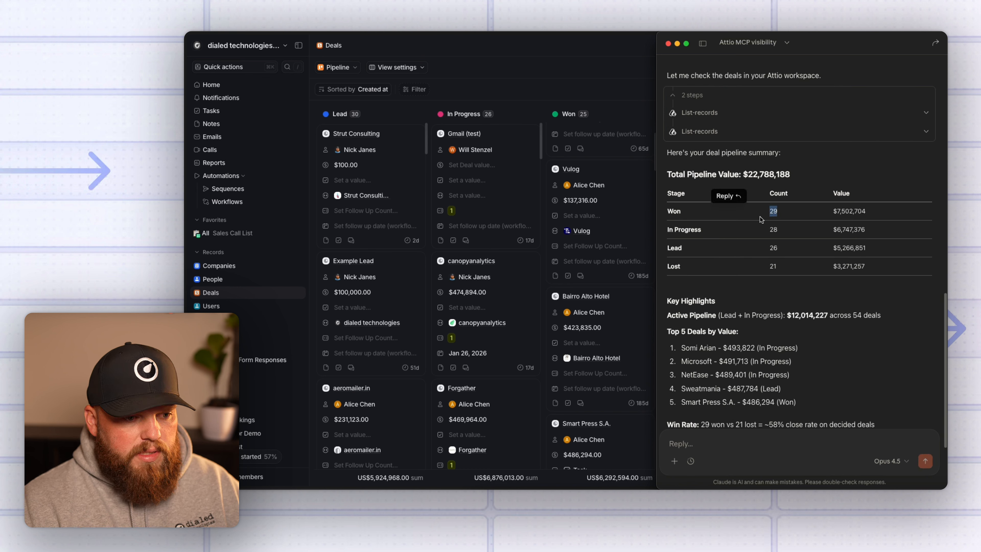
left_click_drag(829, 212, 890, 219)
left_click(890, 232)
Review the five top deals and Claude's closing follow-up, then switch to the Attio Deals board.
scroll(890, 293, "down", 3)
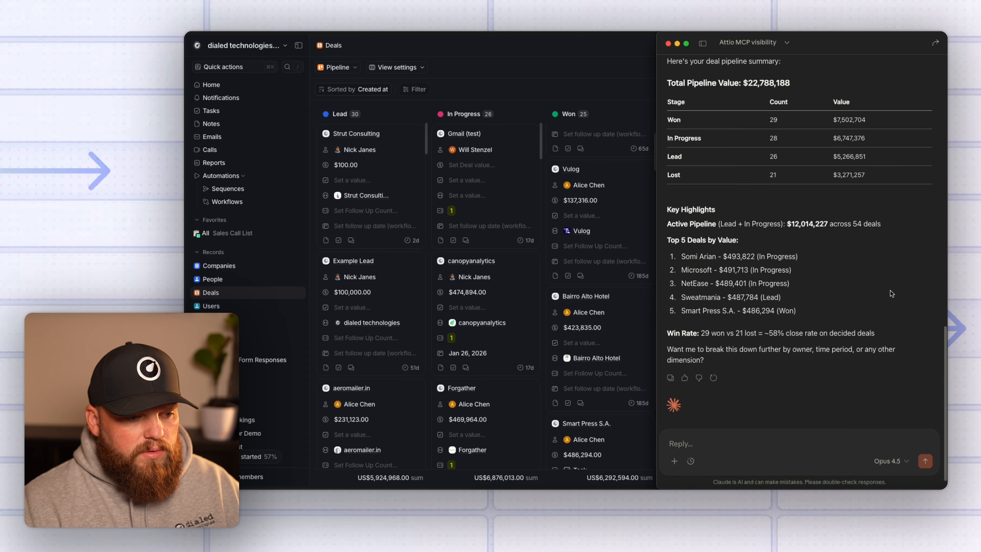
left_click_drag(798, 291, 682, 236)
left_click(826, 253)
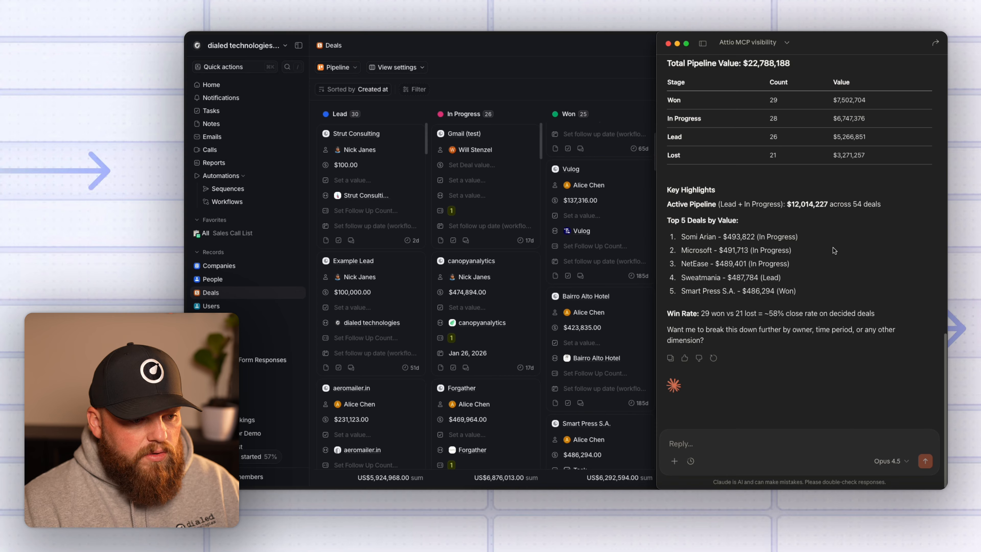
left_click_drag(704, 340, 667, 330)
left_click(762, 345)
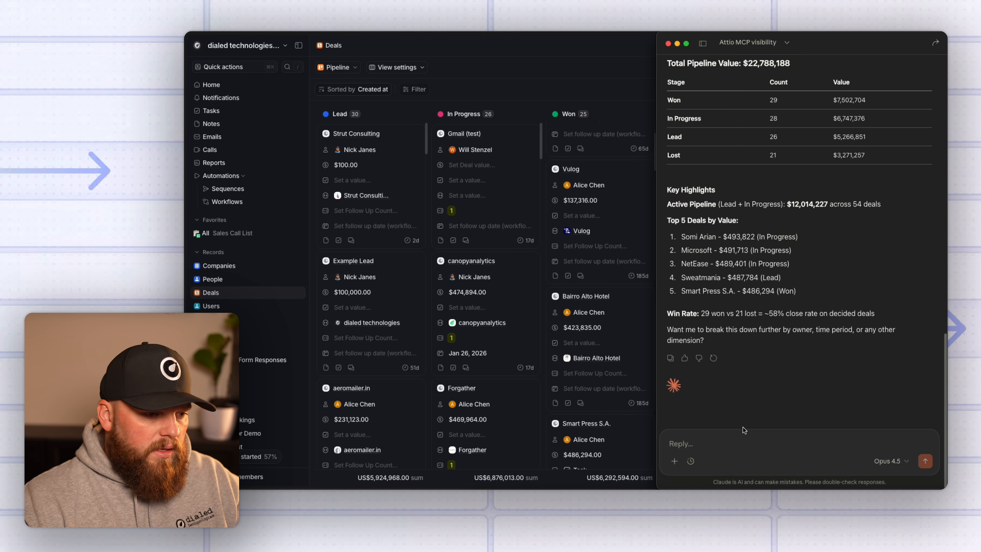
left_click(503, 228)
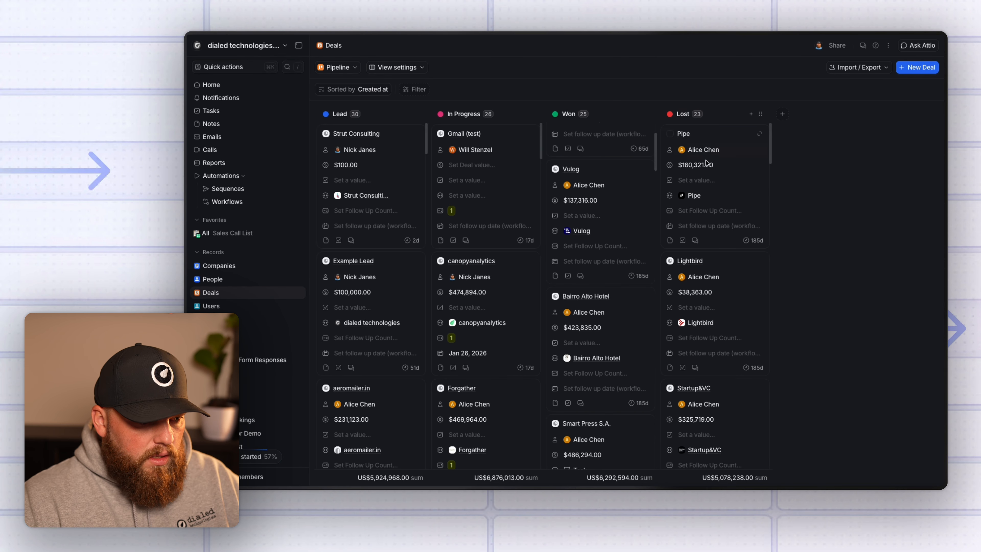
Scroll the Lost column (US$5,078,238, 23 deals), then bring Claude's chat back to the front.
scroll(731, 340, "down", 10)
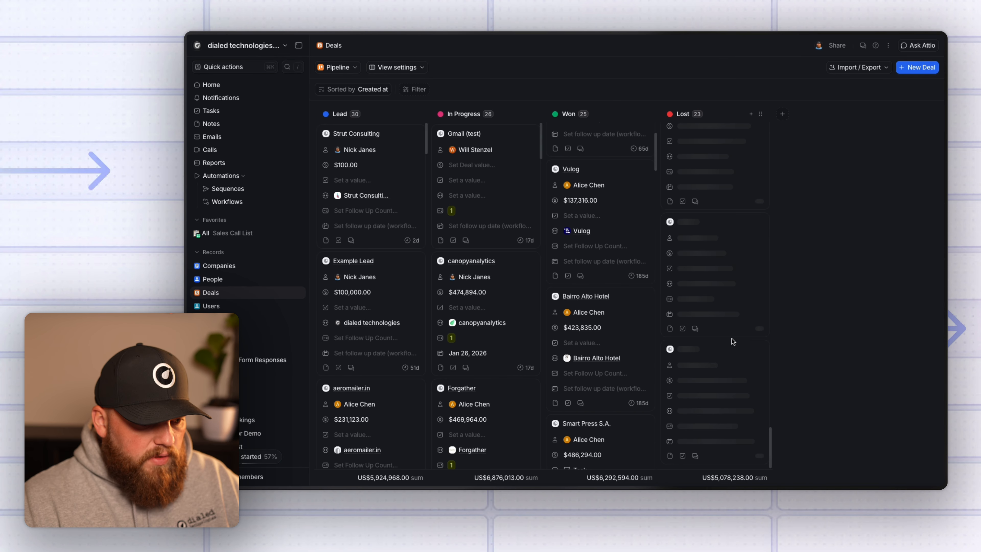
scroll(740, 343, "up", 15)
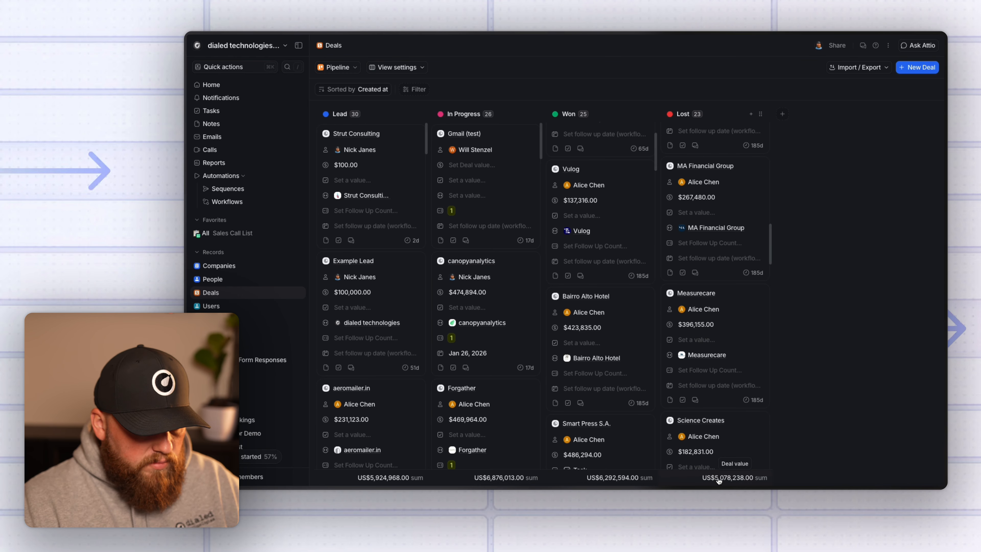
key("super+Tab")
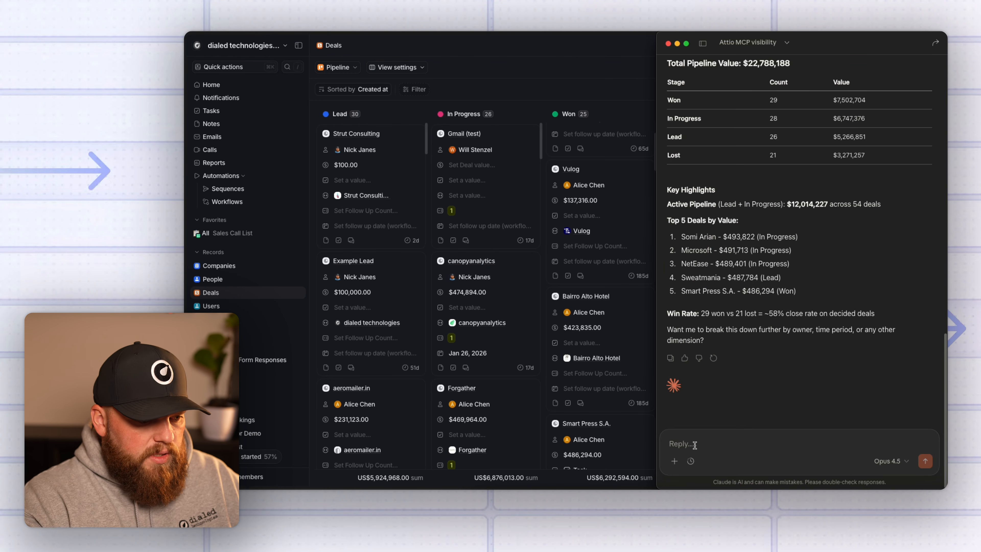
Ask Claude which pipeline deals involve customers you previously had deals with, then return to Attio.
left_click(695, 445)
type("Do we have an")
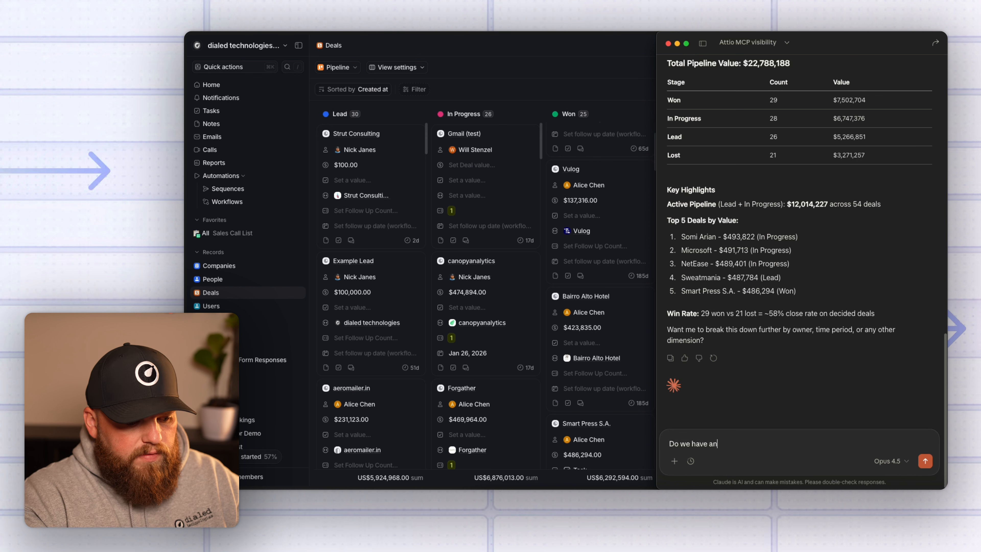
type("y deals in the pip")
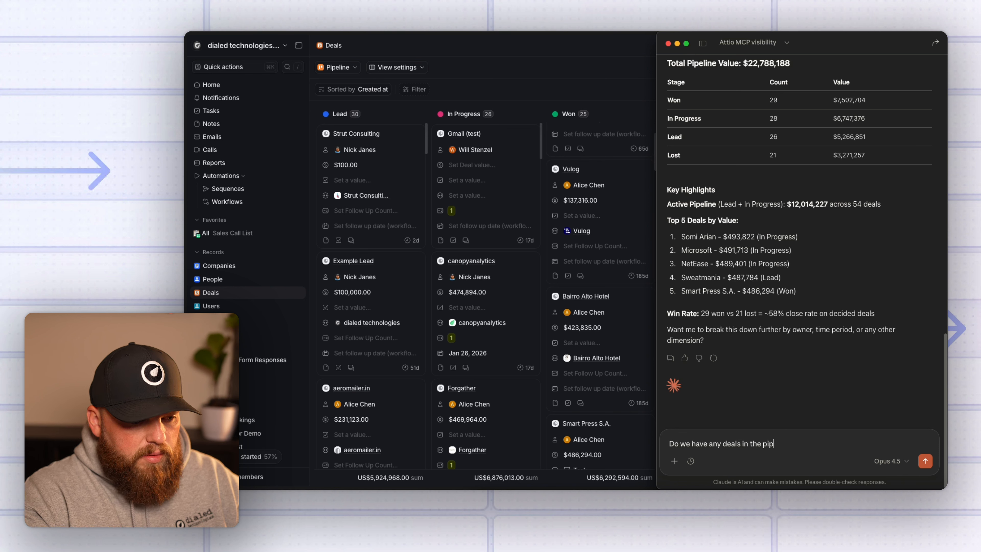
type("eline with c")
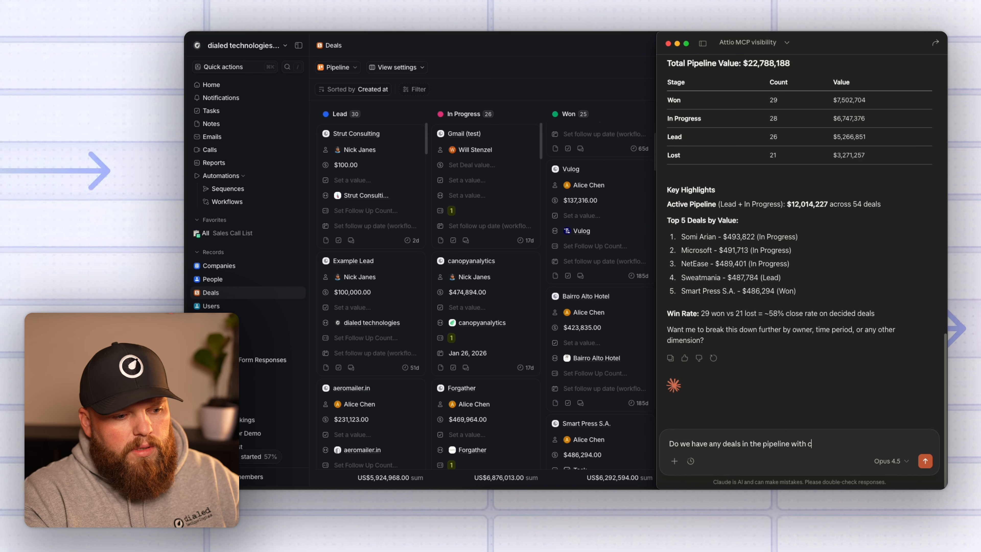
type("ustomers that we previous")
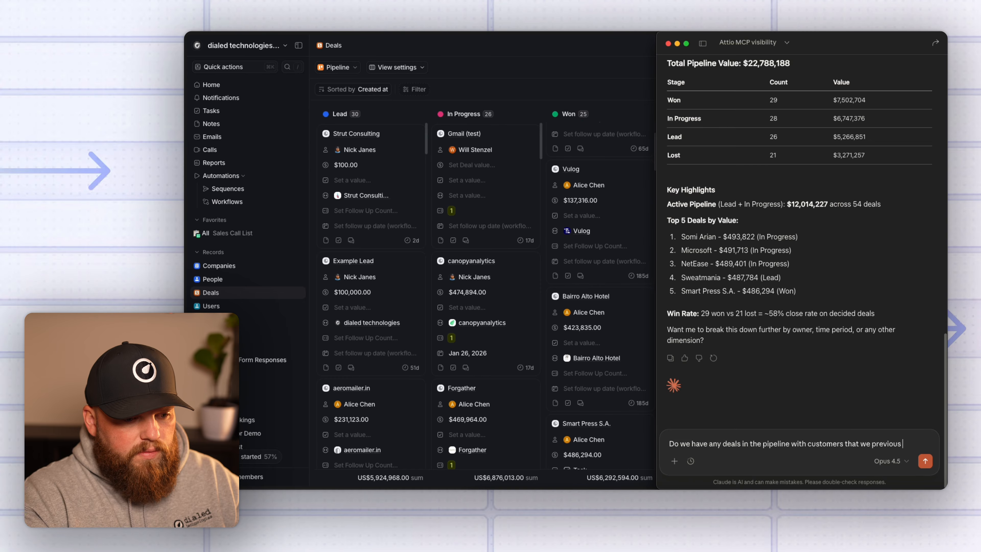
type("ly had a deal with?")
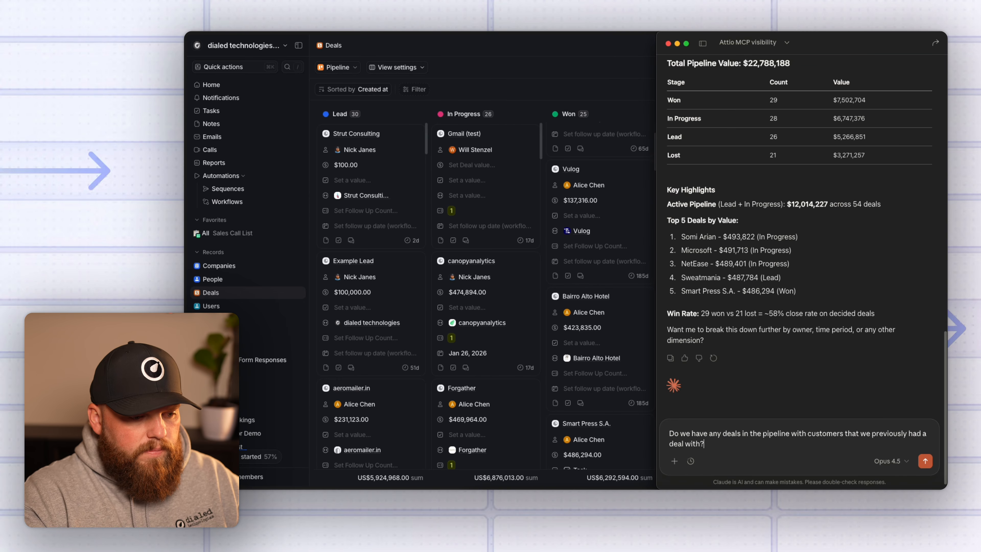
key("Return")
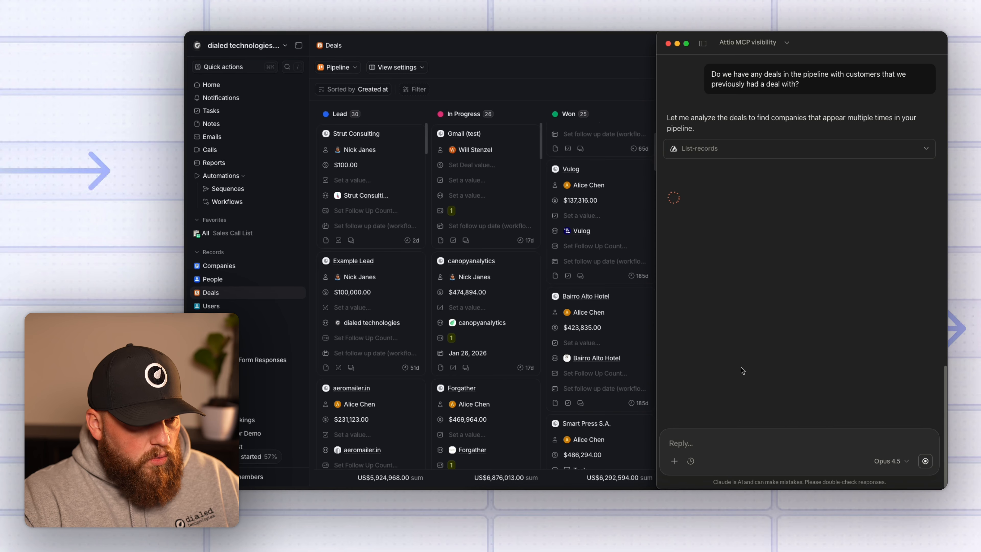
left_click(587, 82)
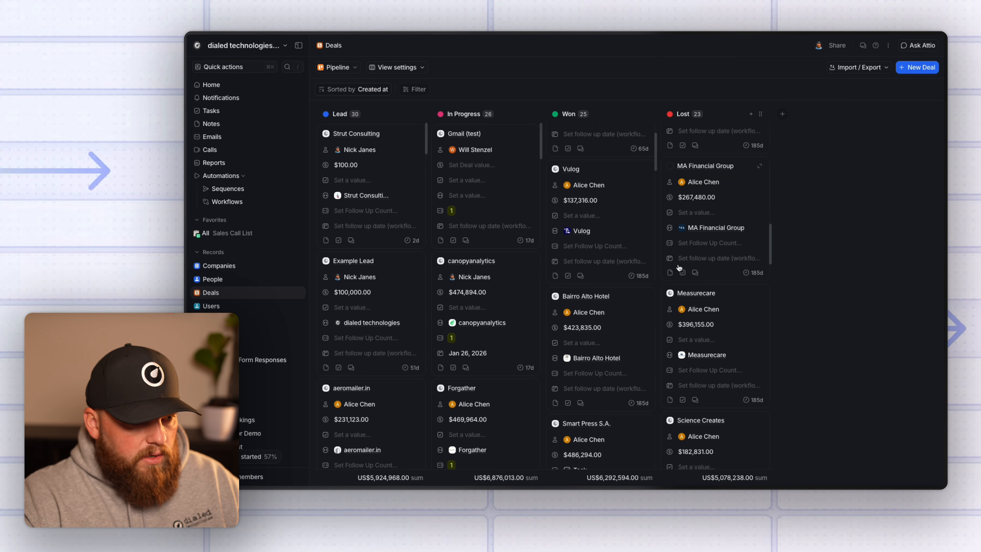
Scroll further down the Lost deals, then return to Claude's Strut Consulting and Example Company findings.
scroll(679, 267, "down", 2)
scroll(710, 221, "down", 5)
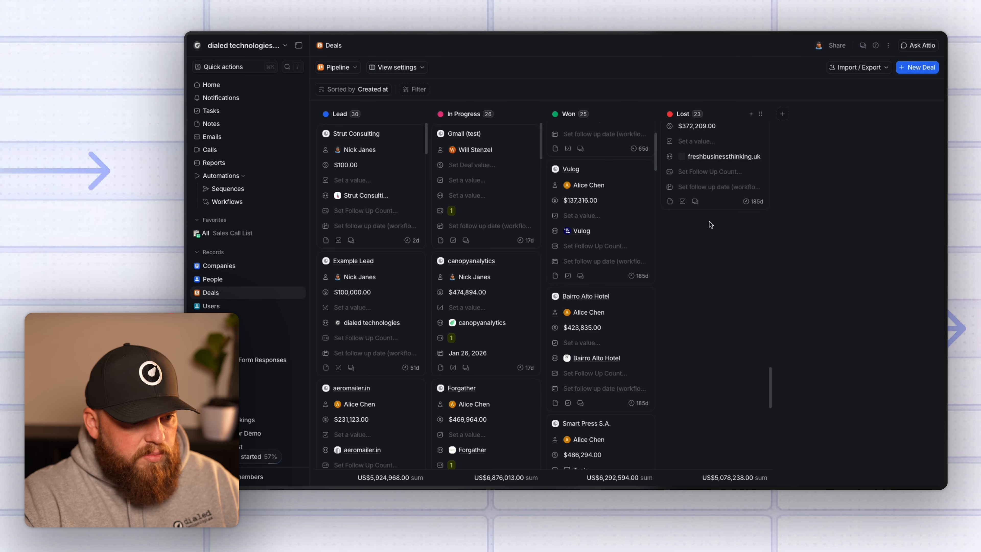
scroll(716, 234, "down", 10)
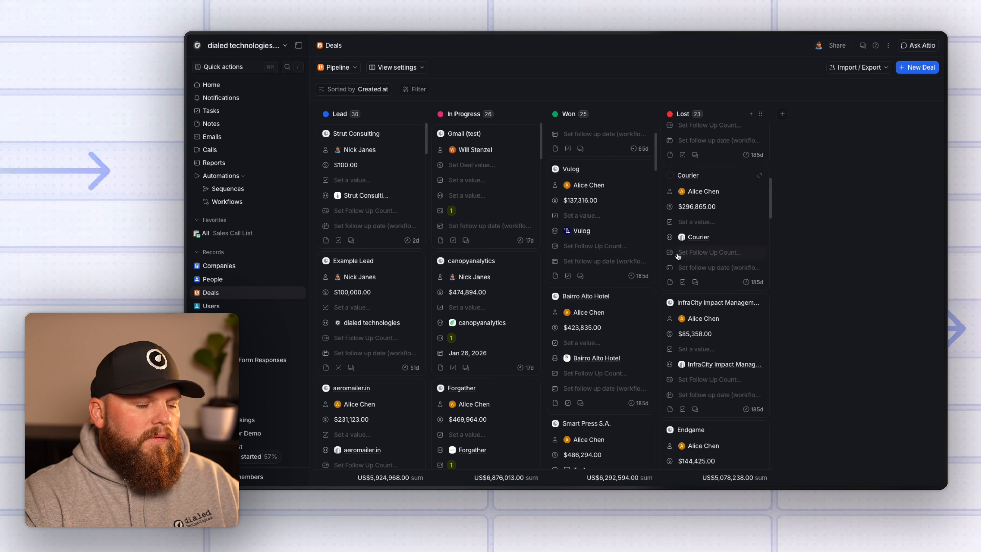
key("super+Tab")
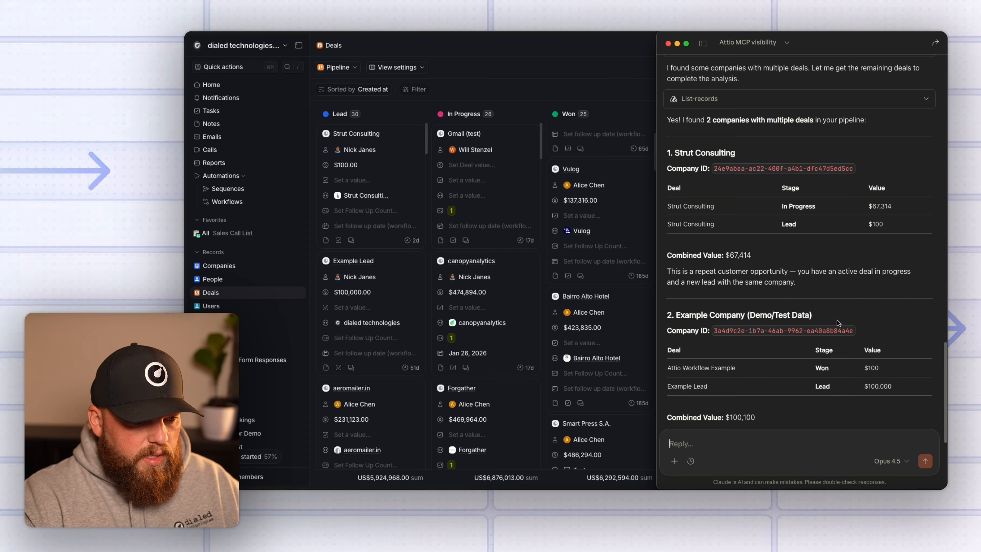
Highlight the Example Company heading and the Strut Consulting deal names and stages in Claude's answer.
left_click_drag(812, 315, 679, 316)
left_click(702, 317)
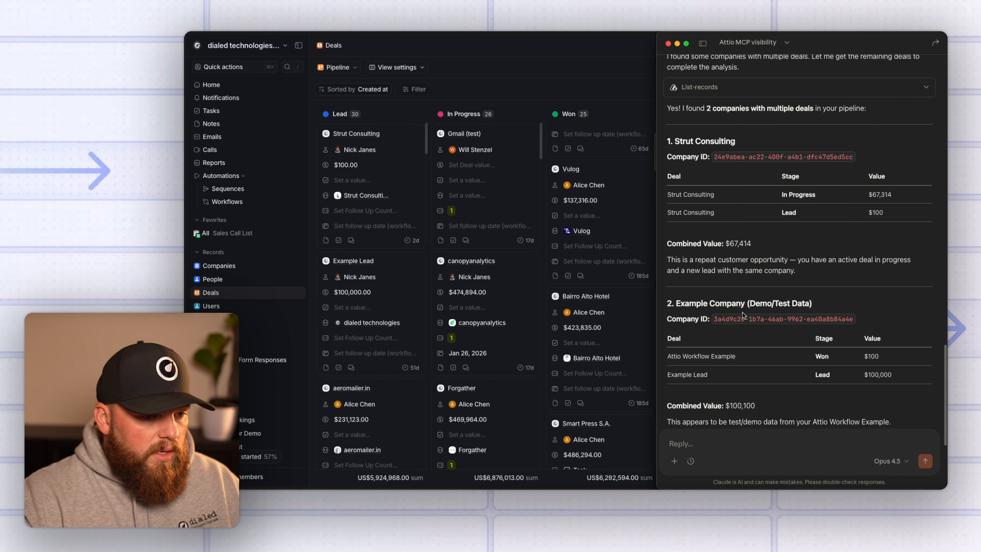
left_click_drag(718, 216, 672, 213)
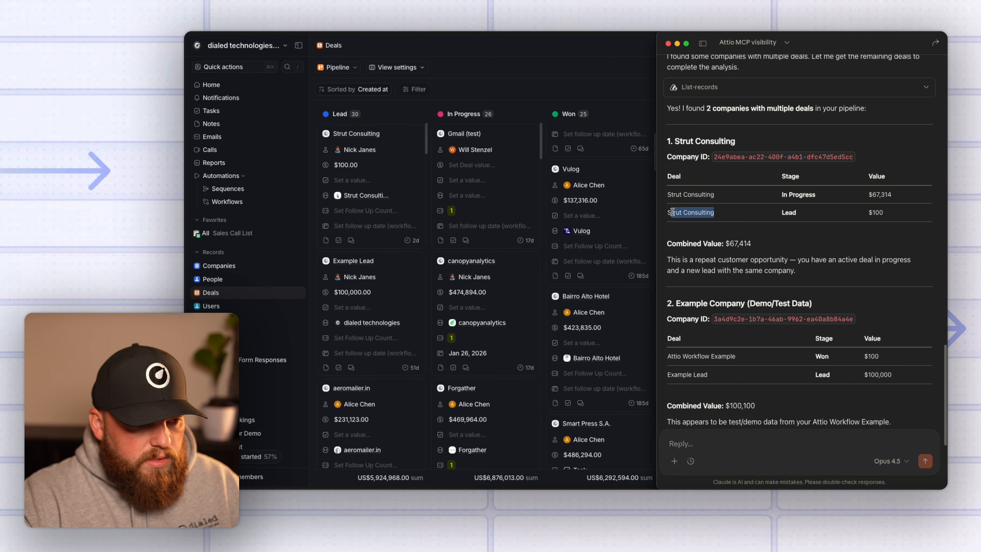
left_click(783, 210)
mouse_move(804, 210)
left_mouse_down()
mouse_move(782, 211)
mouse_move(793, 205)
left_mouse_up()
left_click(888, 194)
Highlight both Strut Consulting deal rows and its company ID, read the Summary, then return to Attio Deals.
left_click_drag(871, 177, 889, 217)
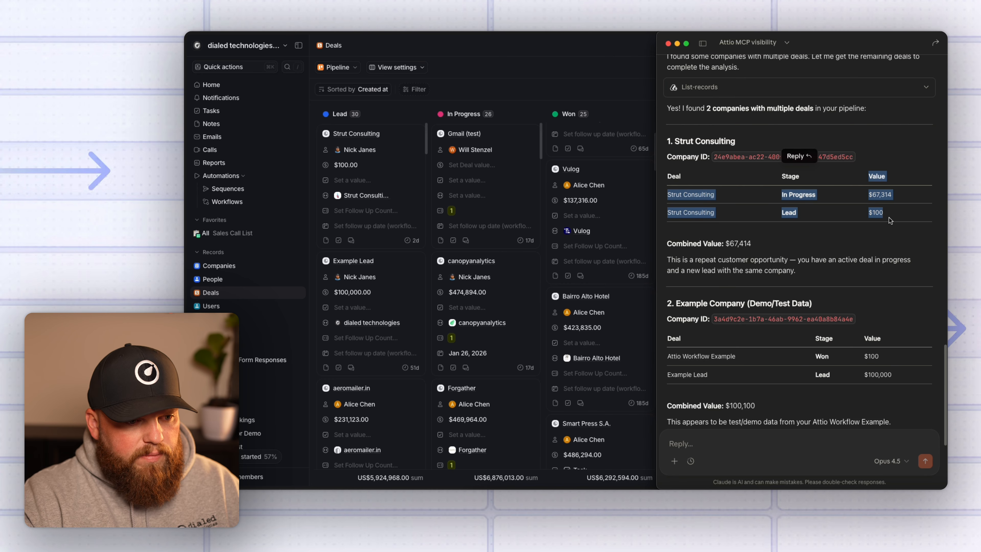
left_click(874, 214)
left_click_drag(851, 163, 711, 161)
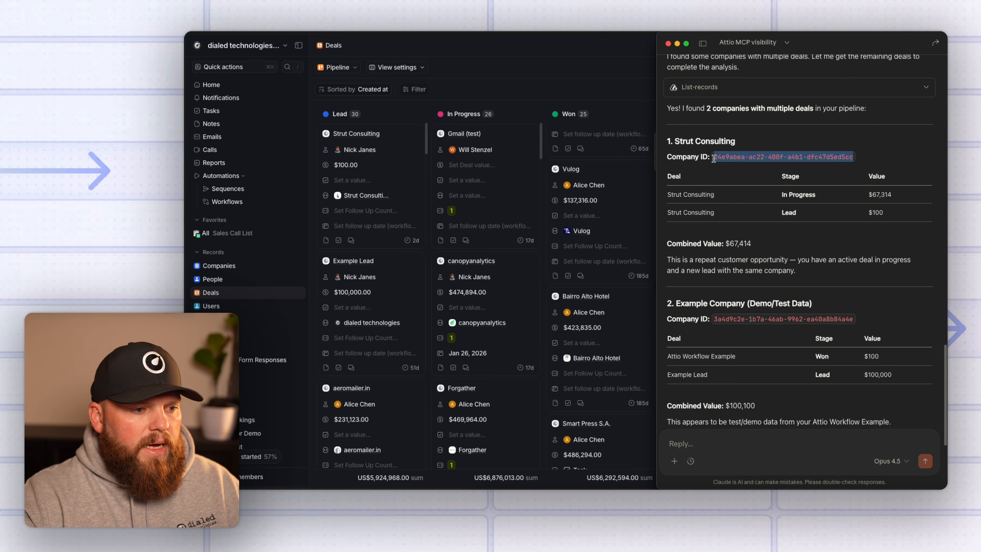
left_click(717, 183)
scroll(851, 302, "down", 5)
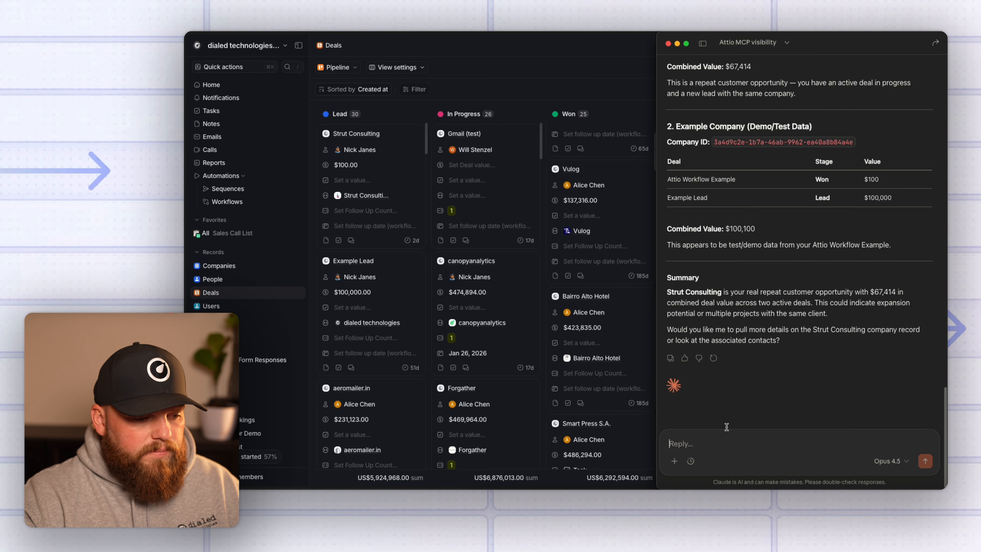
left_click(501, 81)
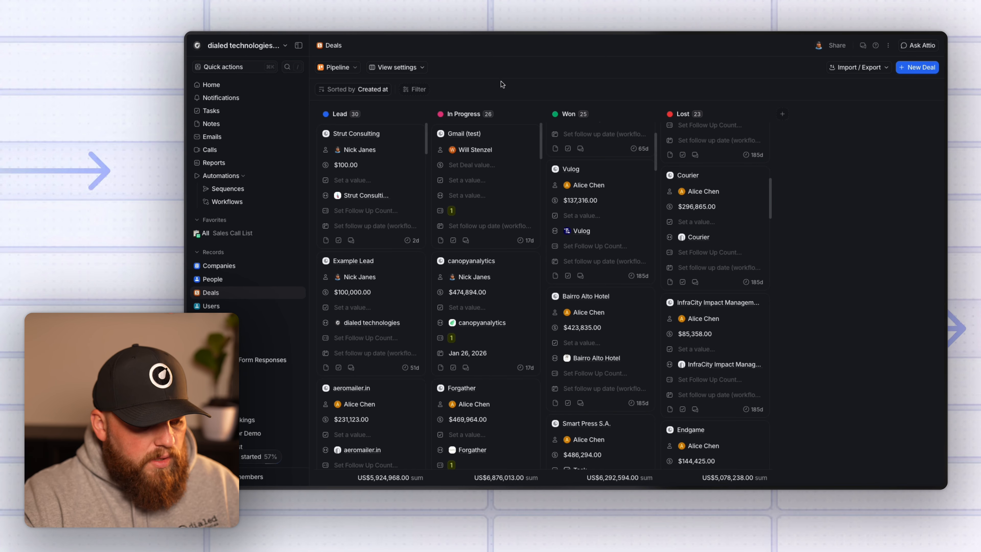
Switch to the Attio MCP documentation and scroll to its Sample Prompts.
key("ctrl+Tab")
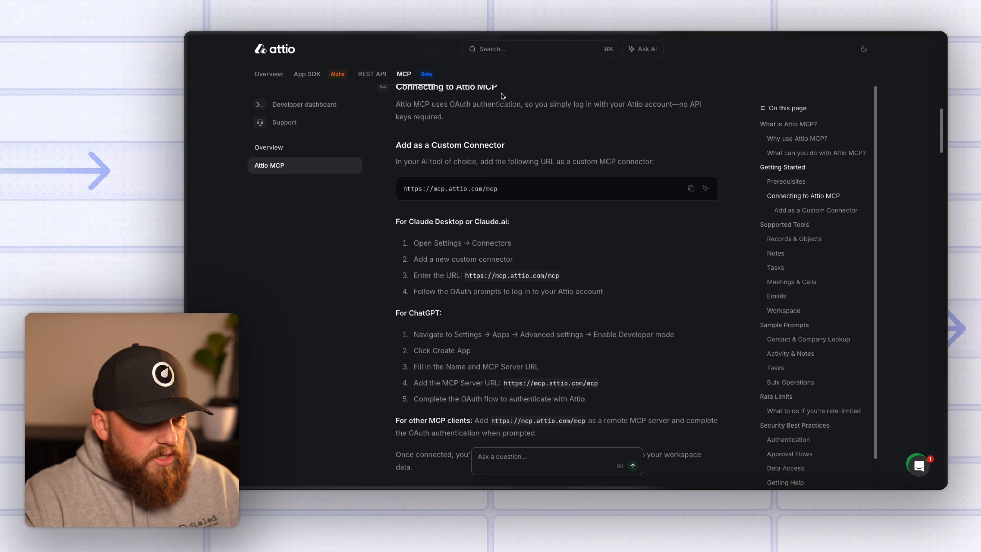
scroll(556, 301, "down", 20)
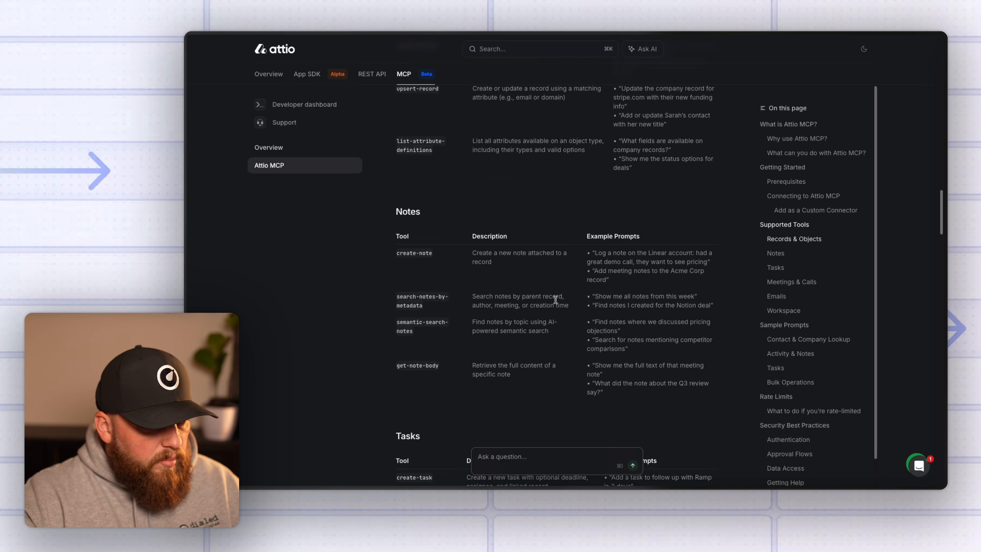
scroll(557, 302, "down", 5)
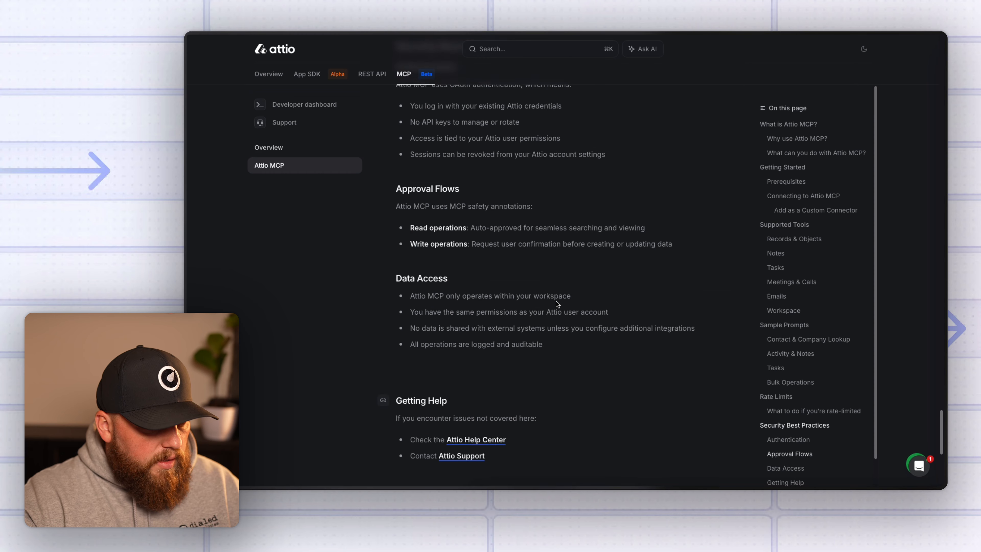
scroll(558, 308, "up", 15)
scroll(557, 309, "up", 10)
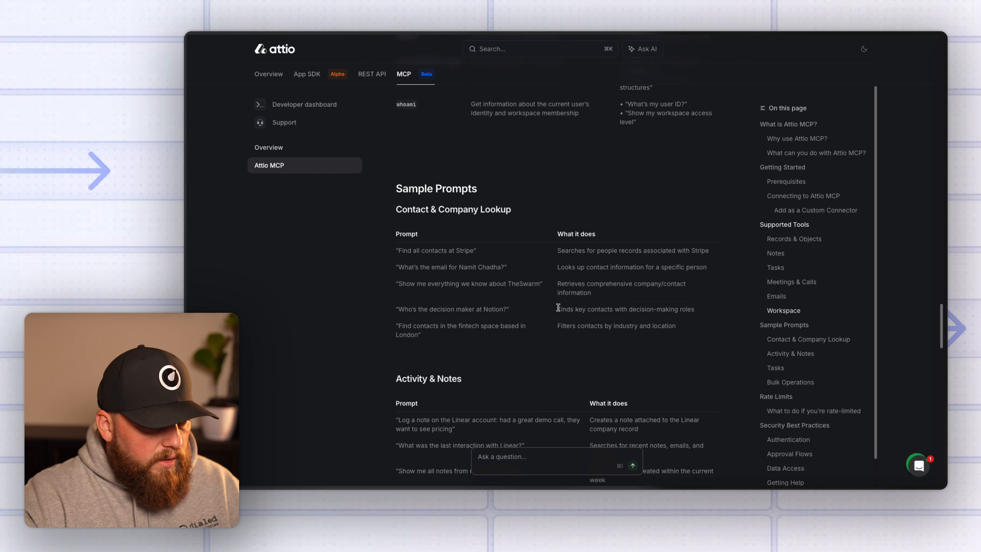
Look over the Stripe, email and TheSwarm prompts, then select 'Find contacts in the fintech space based in London'.
left_click_drag(401, 250, 501, 262)
left_click(478, 275)
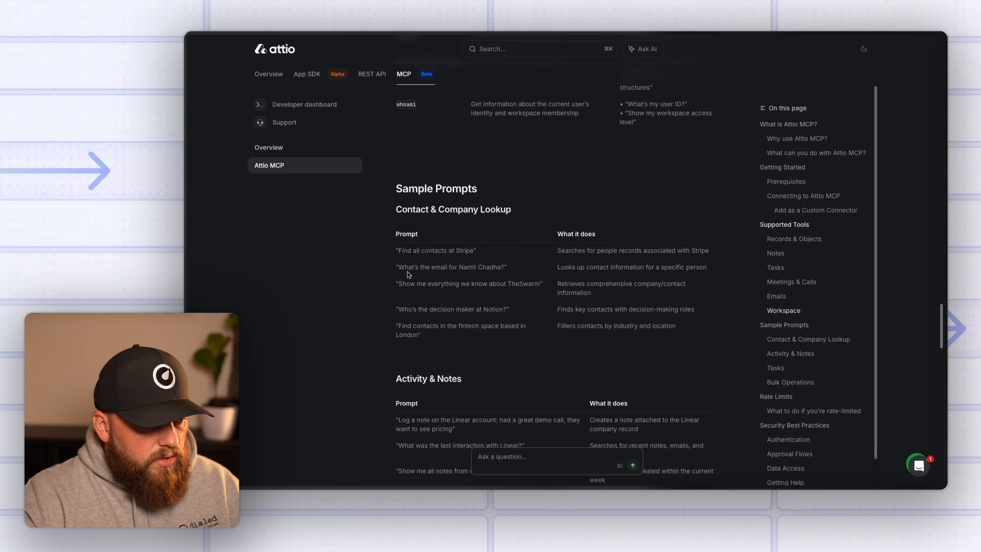
left_click_drag(399, 268, 518, 271)
left_click_drag(404, 292, 545, 288)
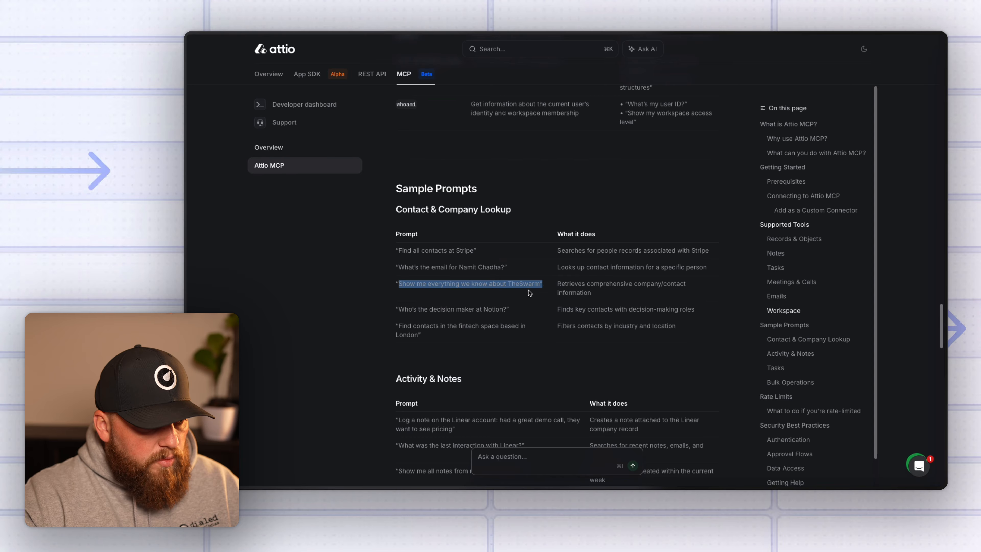
left_click(544, 326)
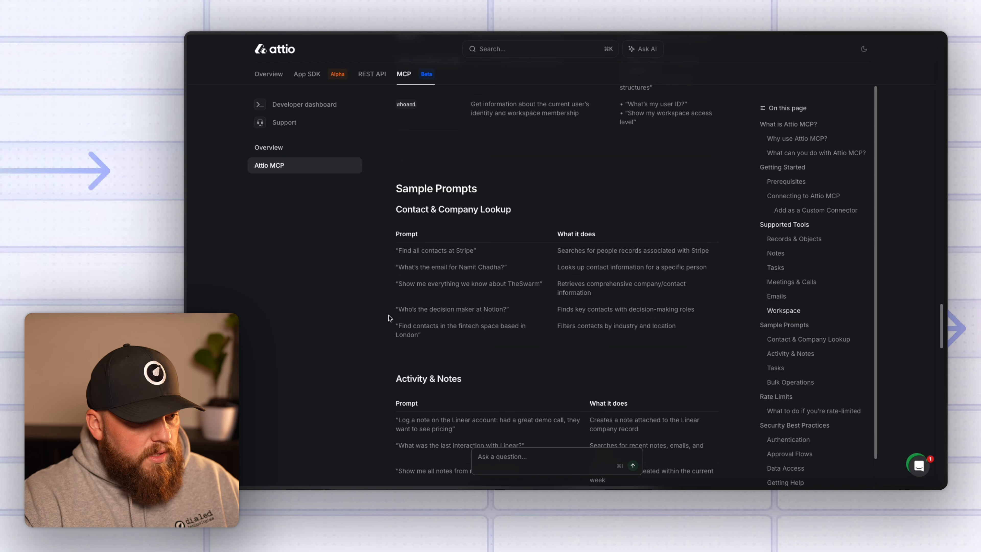
triple_click(467, 336)
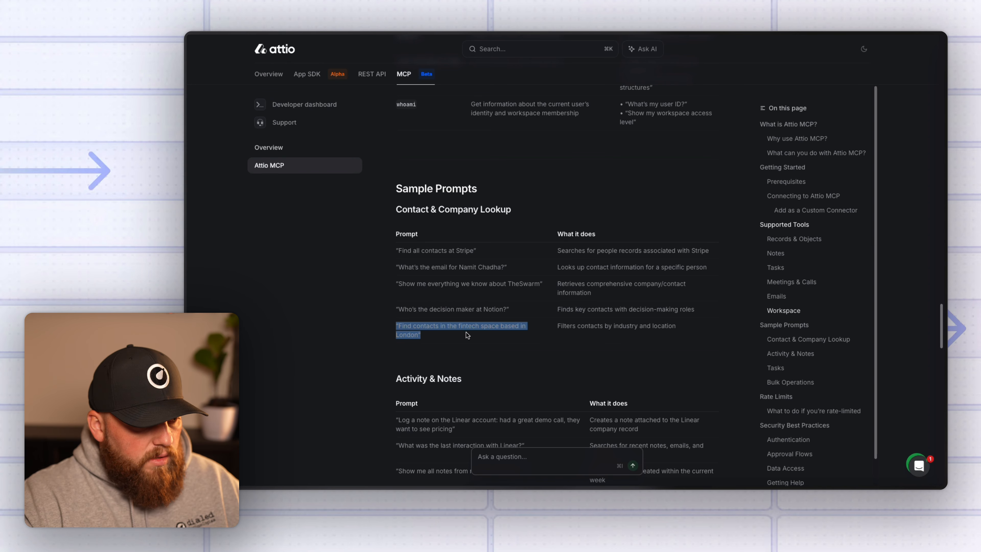
left_click(505, 352)
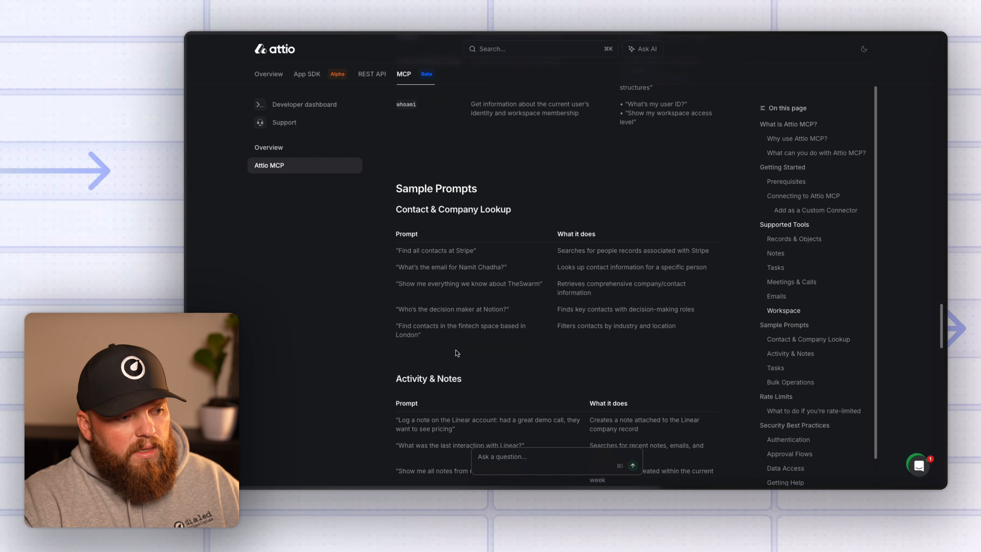
left_click_drag(418, 335, 397, 328)
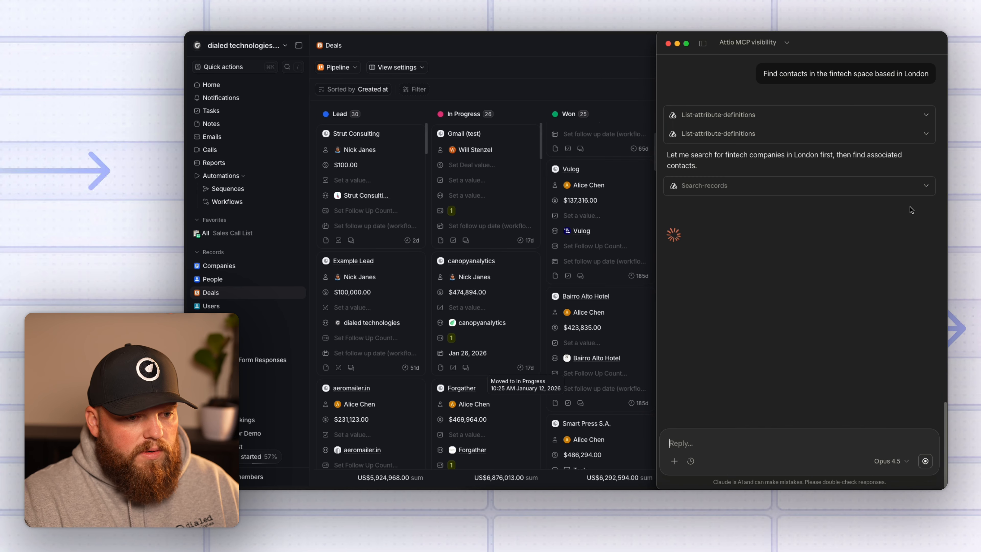
Expand and collapse both List-attribute-definitions tool calls to read their Request/Response JSON.
left_click(927, 115)
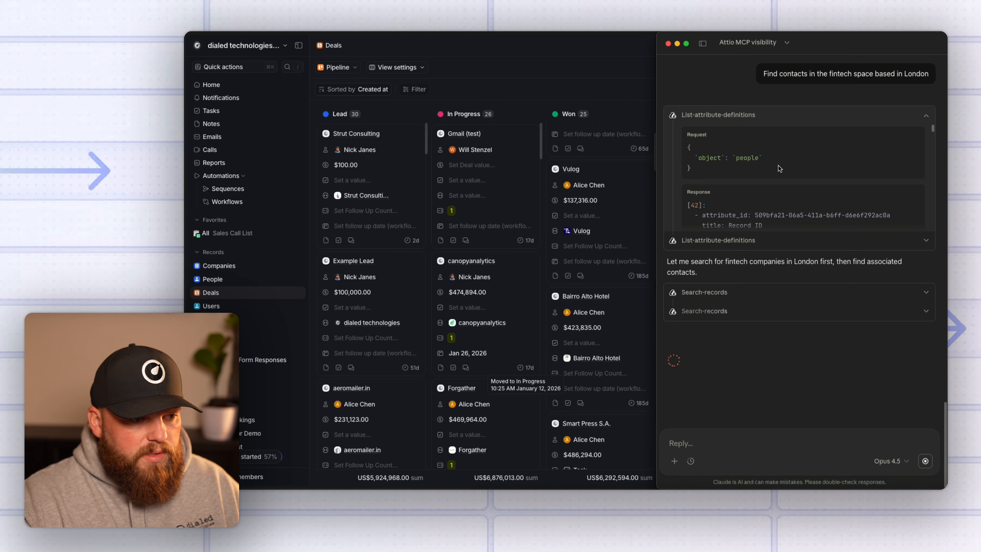
scroll(715, 176, "down", 8)
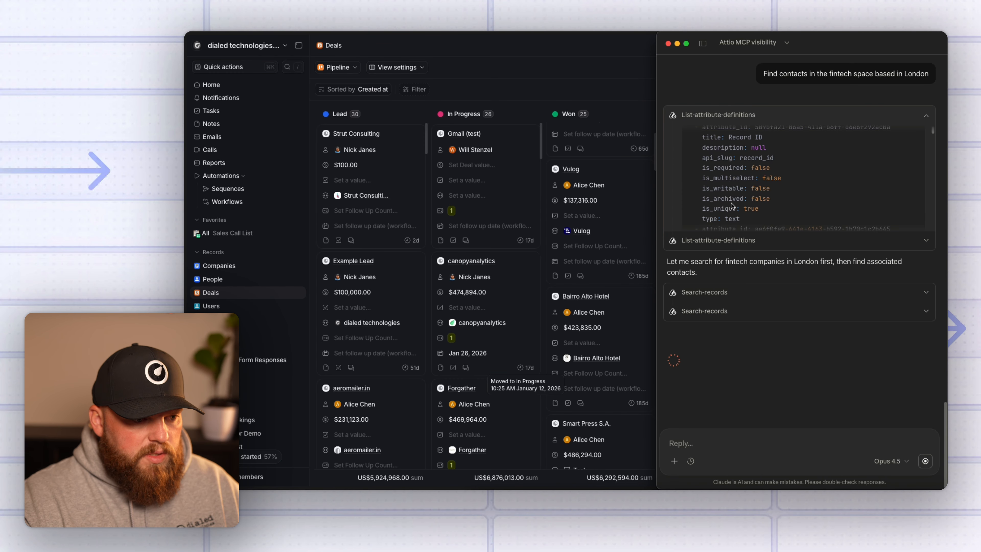
left_click(929, 240)
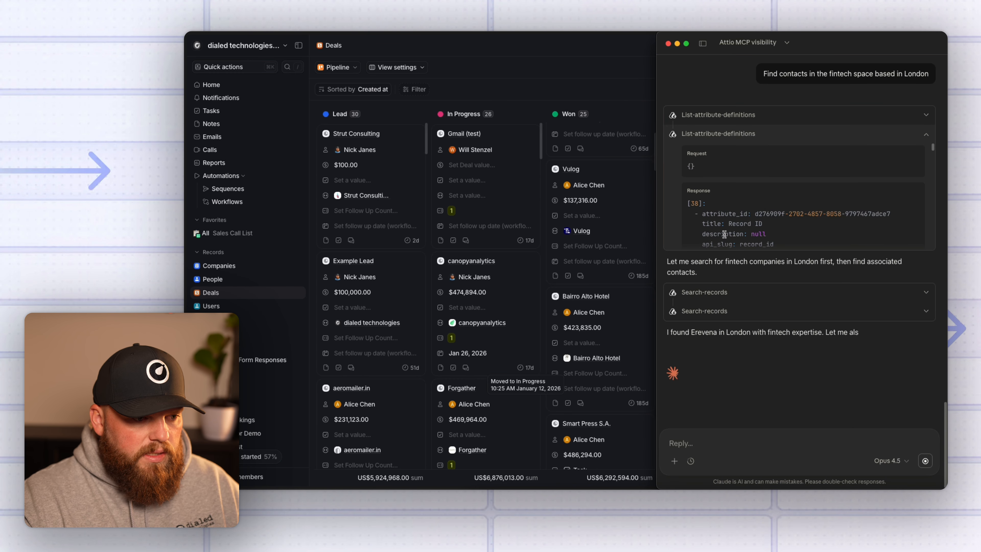
left_click(897, 128)
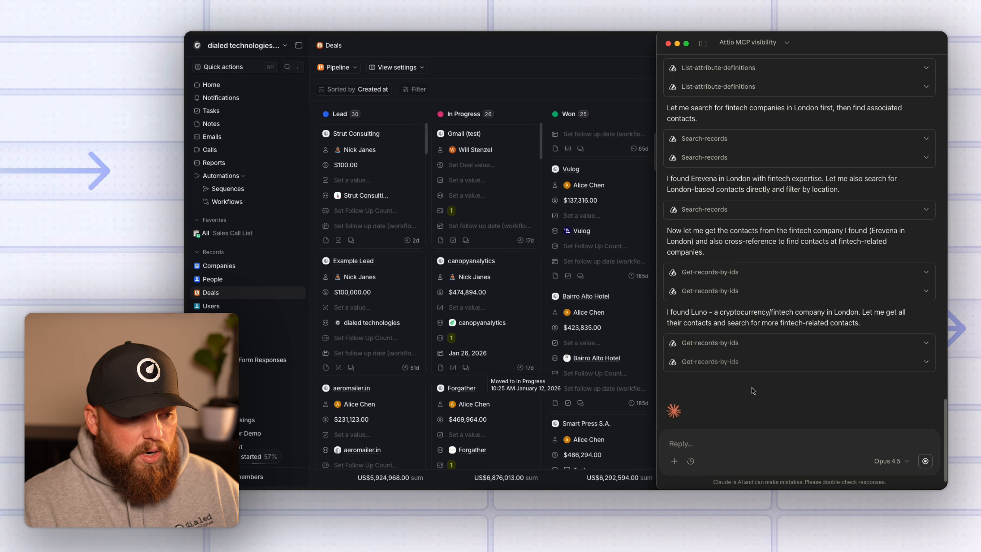
scroll(752, 388, "up", 5)
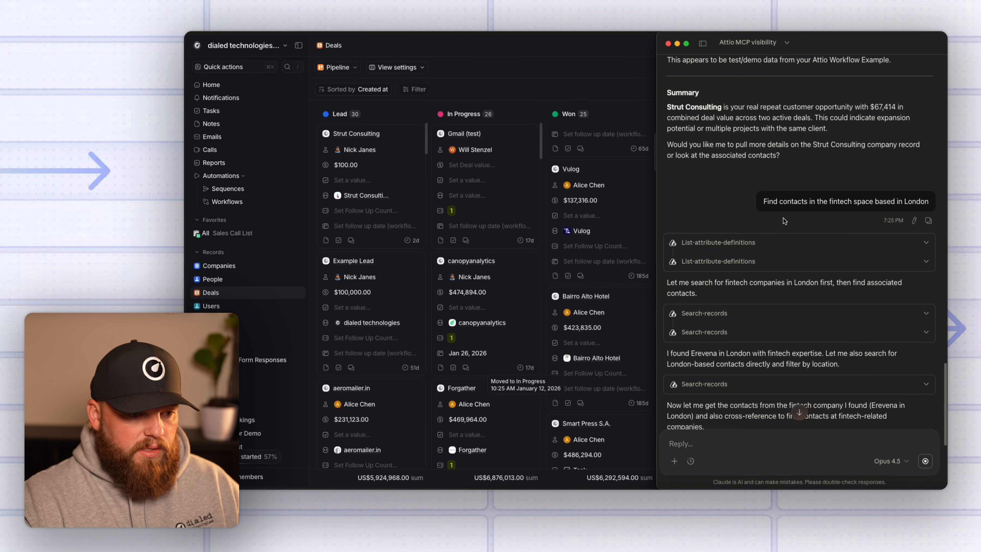
Select the original fintech contacts request and part of Claude's reply.
triple_click(763, 201)
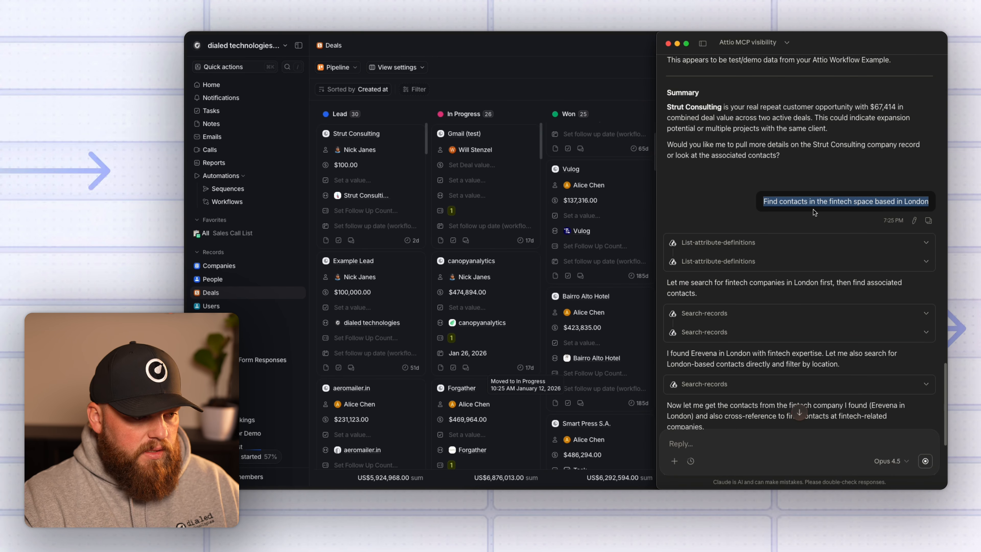
left_click(727, 205)
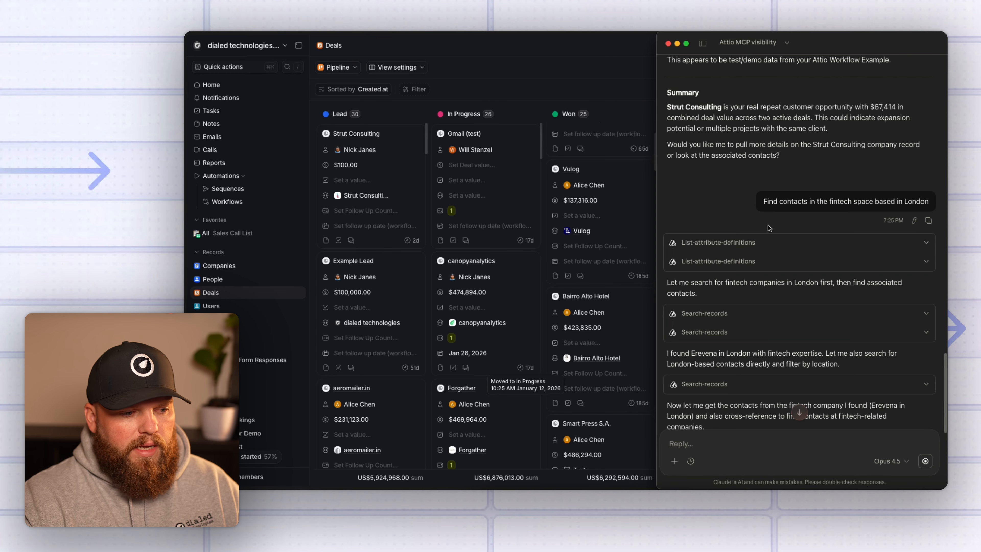
scroll(768, 225, "down", 7)
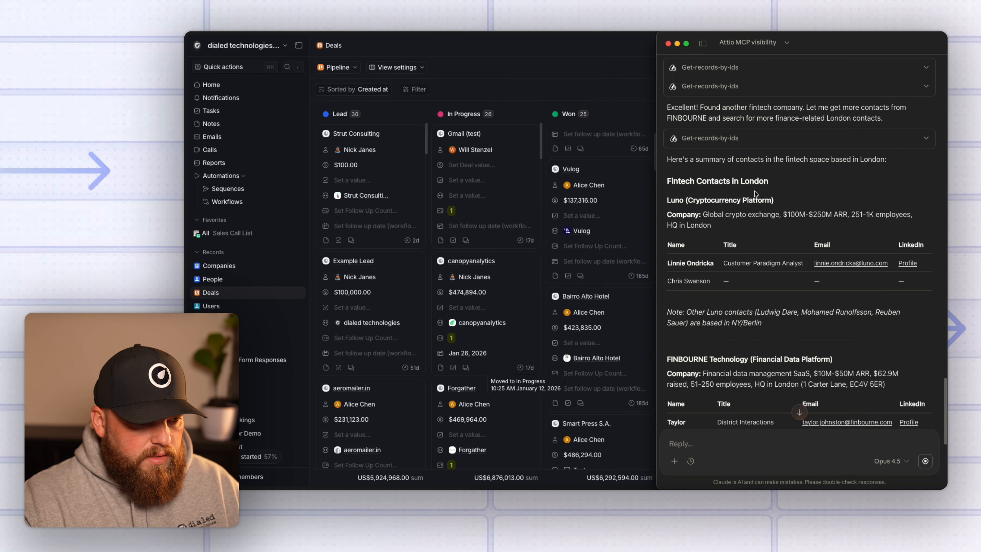
left_click_drag(668, 201, 729, 208)
Scroll the London fintech summary, then select the Luno contacts table and the second Luno contact's name.
scroll(726, 214, "down", 1)
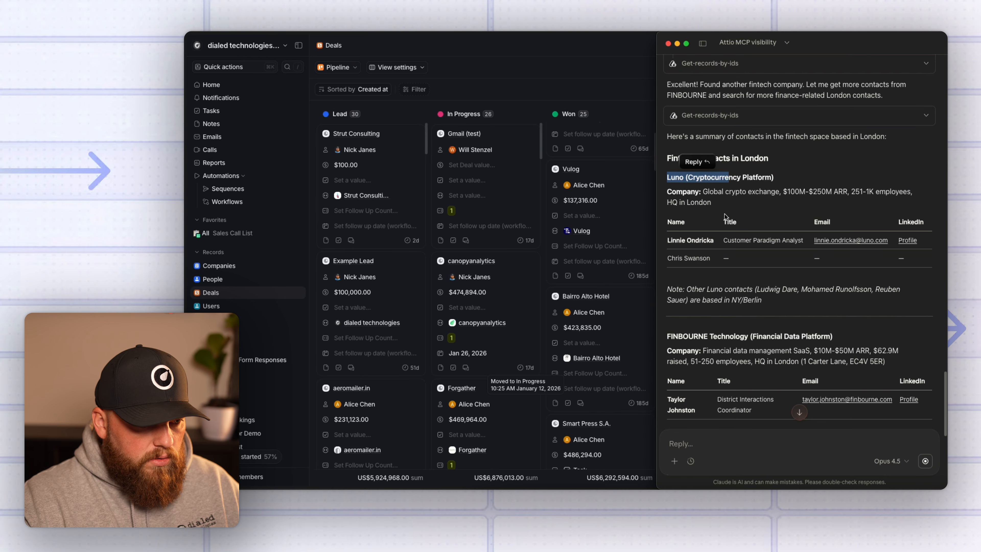
scroll(824, 321, "down", 2)
scroll(824, 318, "down", 4)
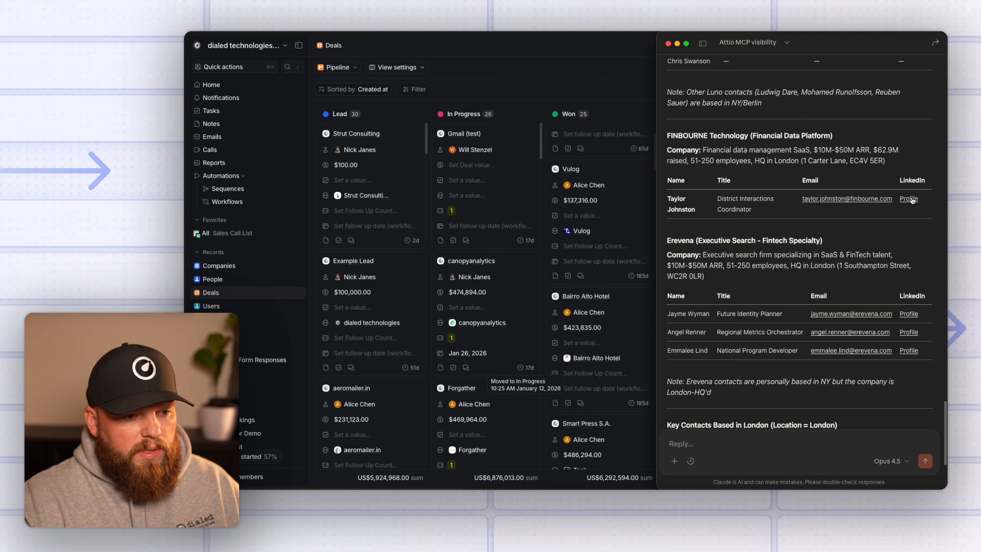
scroll(824, 301, "down", 5)
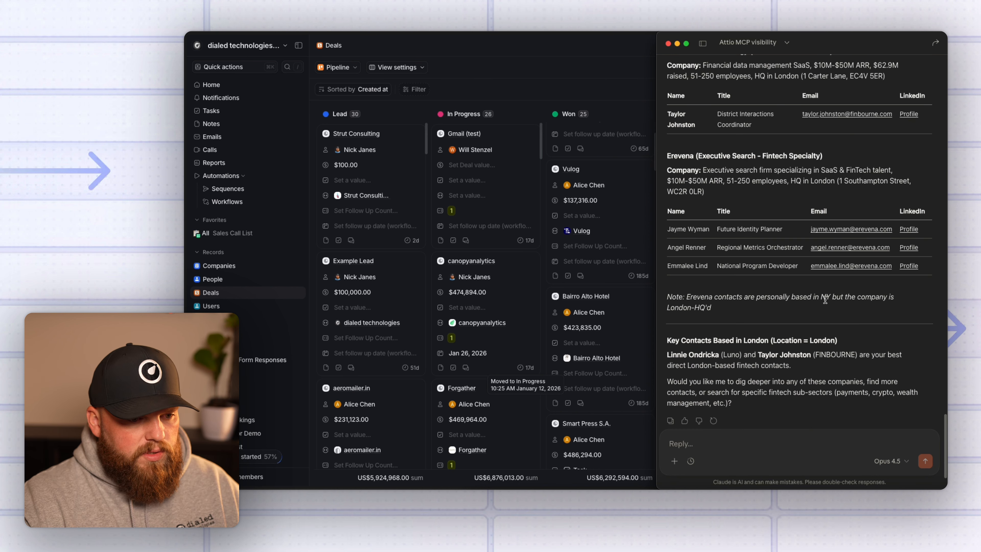
scroll(786, 328, "up", 5)
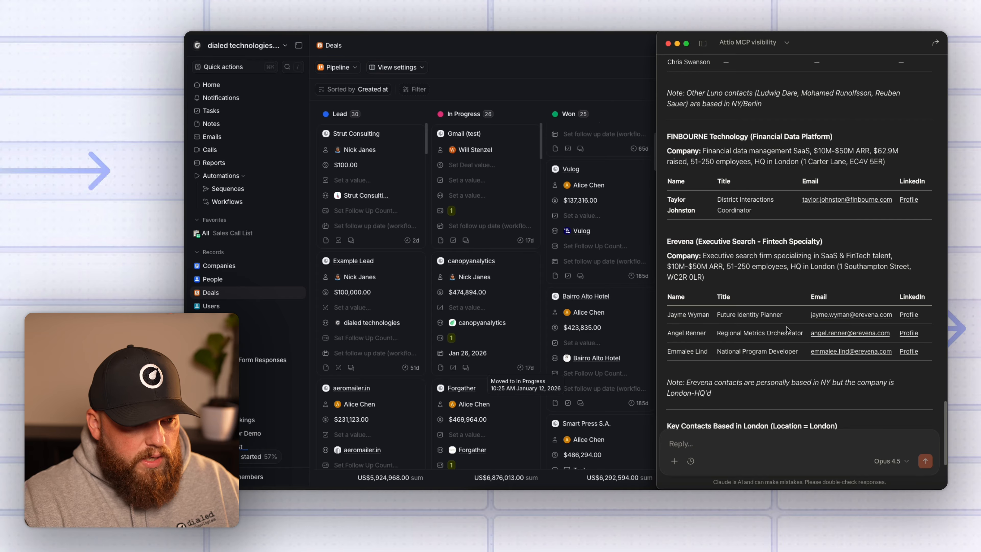
scroll(757, 291, "up", 3)
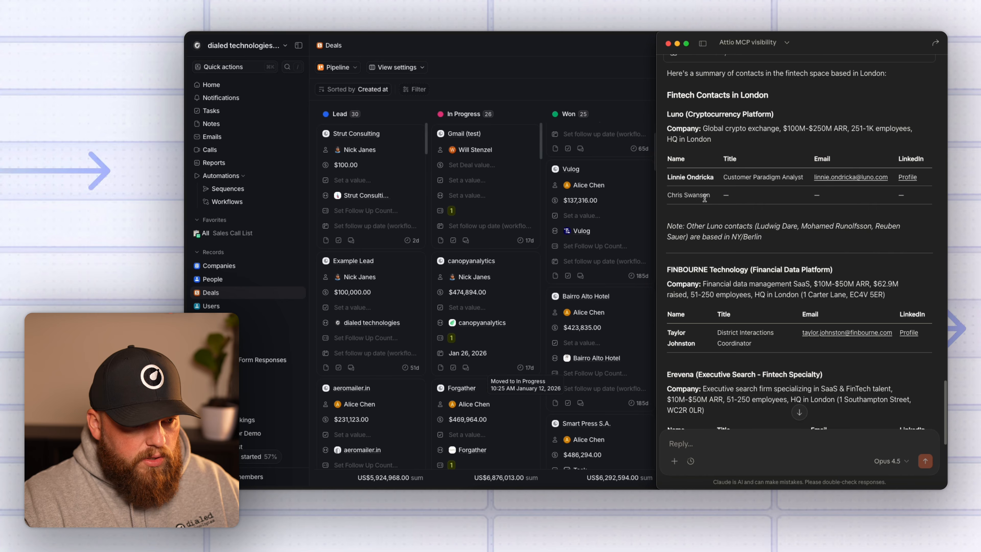
left_click_drag(705, 198, 668, 158)
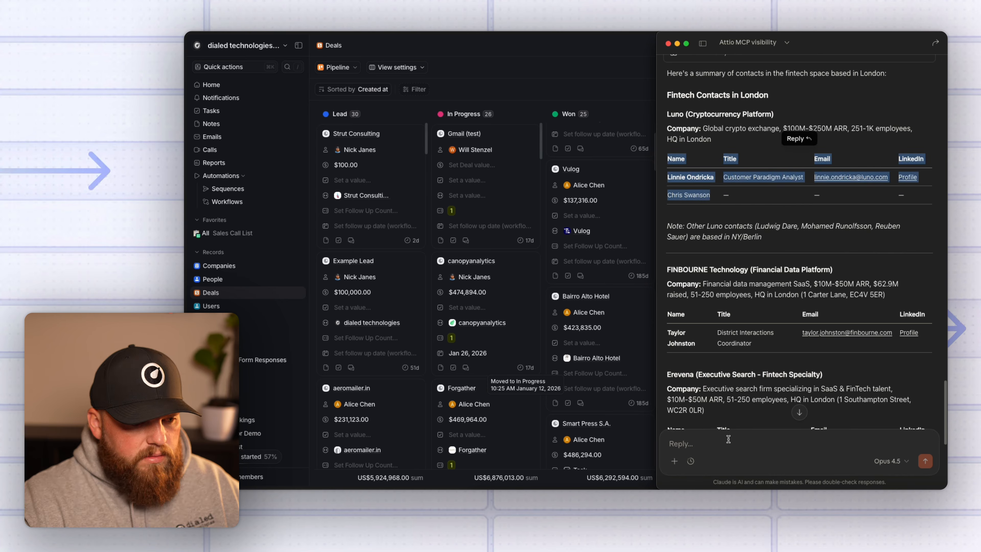
left_click_drag(720, 204, 668, 195)
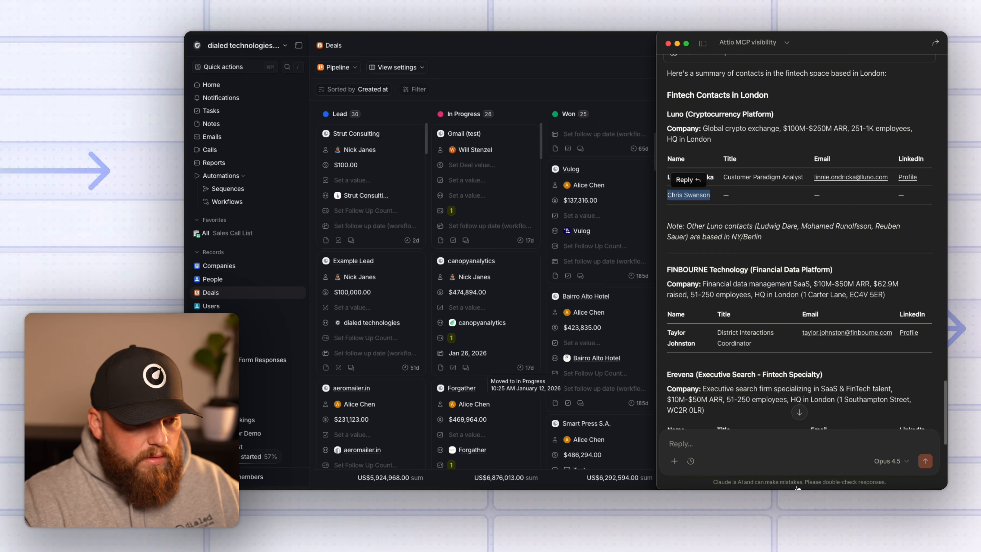
Ask Claude to update the second Luno contact with their LinkedIn profile, then bring the docs browser forward.
left_click(743, 447)
type("Update")
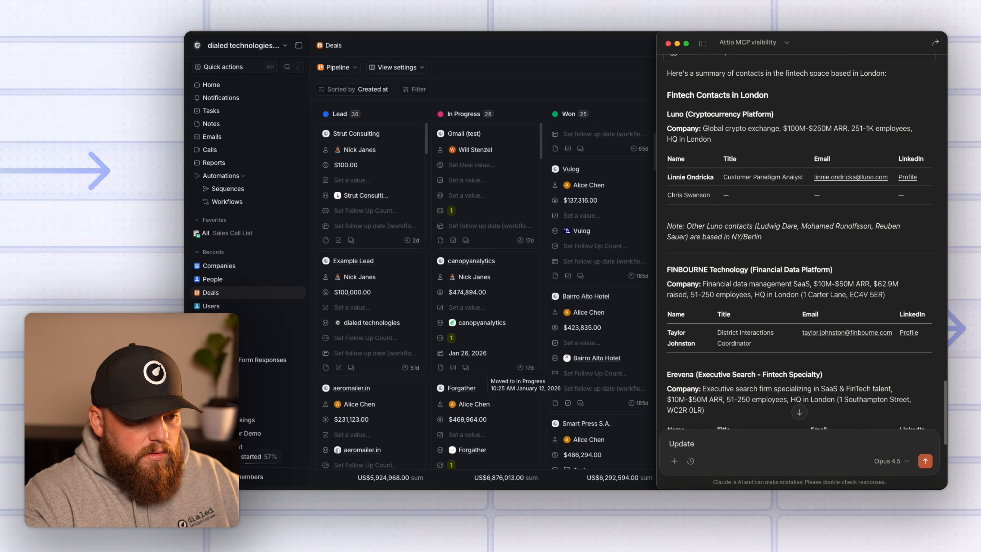
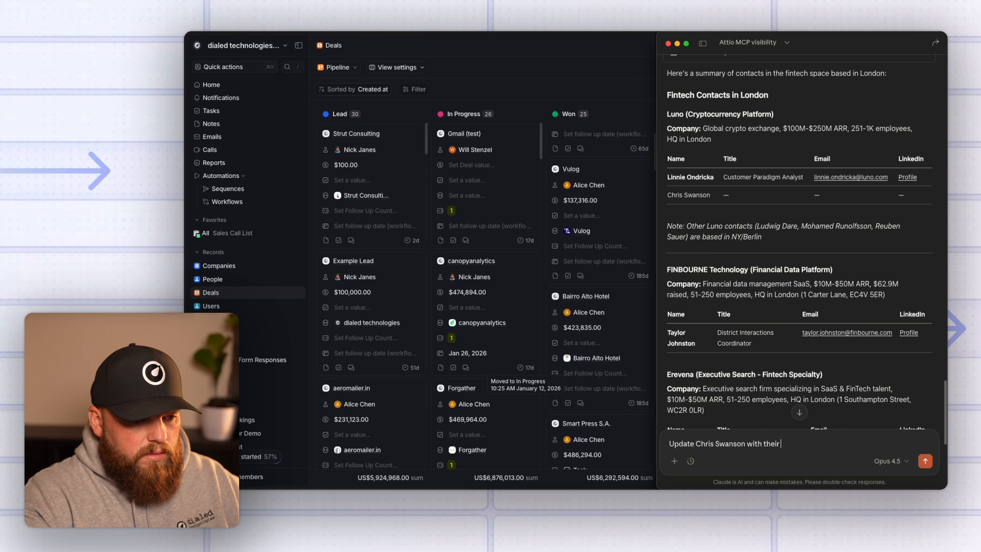
type(" linkedin:")
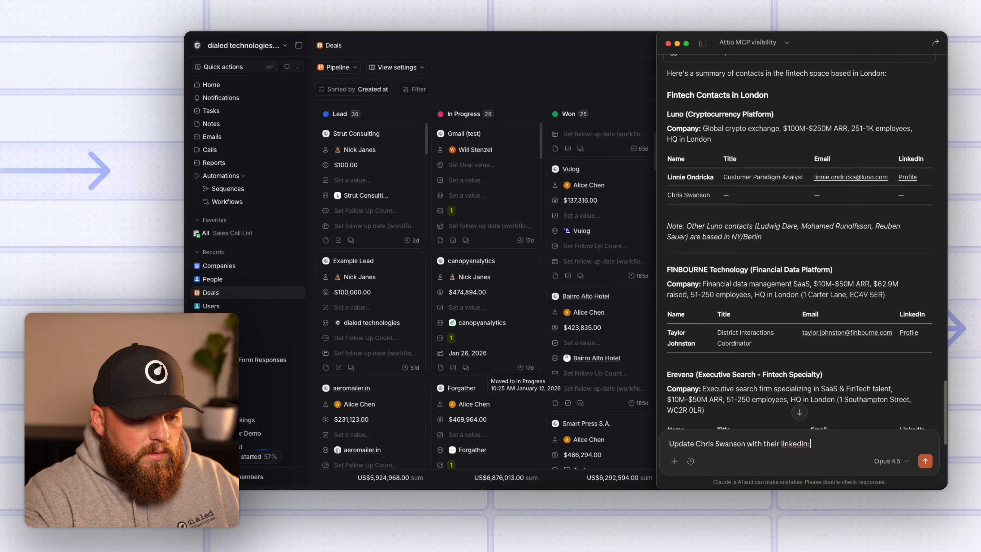
left_click(485, 102)
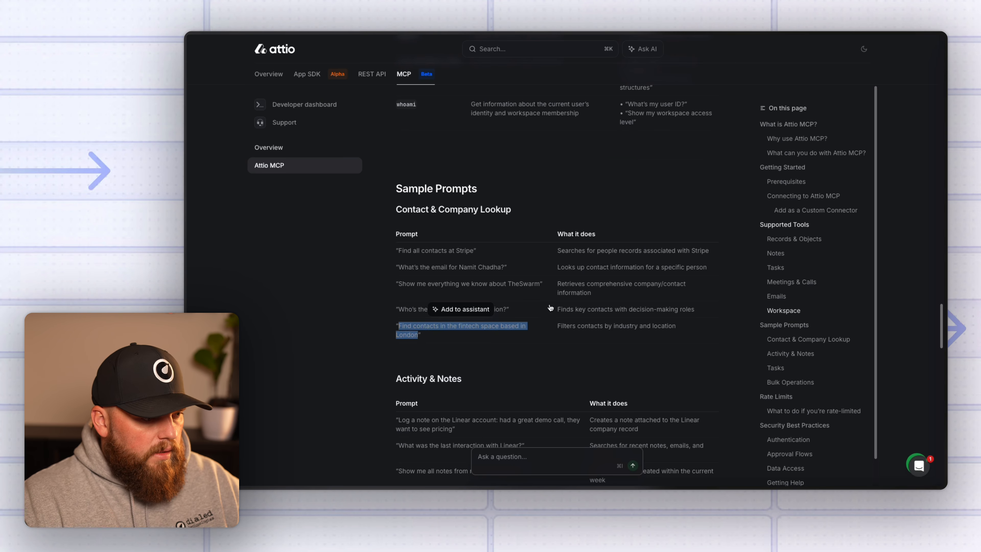
Find the 'Log a note on the Linear account' sample prompt, then start typing 'Log a note on Strut Consu' in Claude.
scroll(445, 304, "down", 2)
left_click(476, 310)
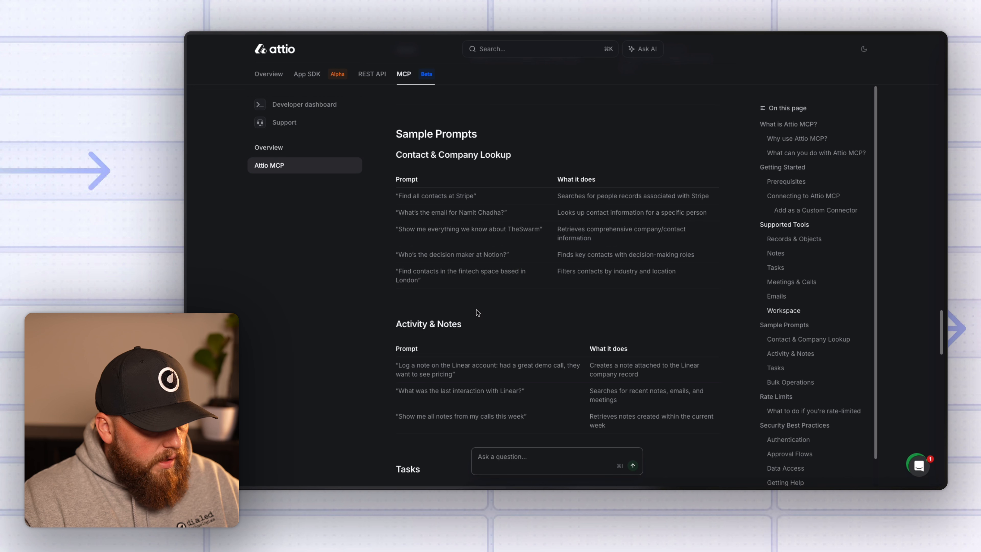
scroll(481, 314, "down", 1)
left_click_drag(456, 351, 402, 345)
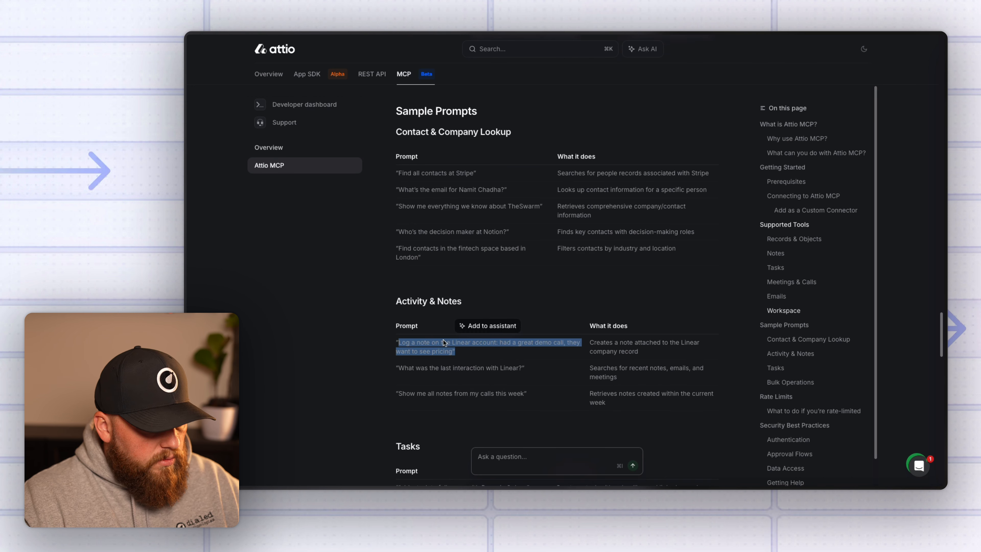
left_click(378, 344)
key("super+Tab")
type("Log")
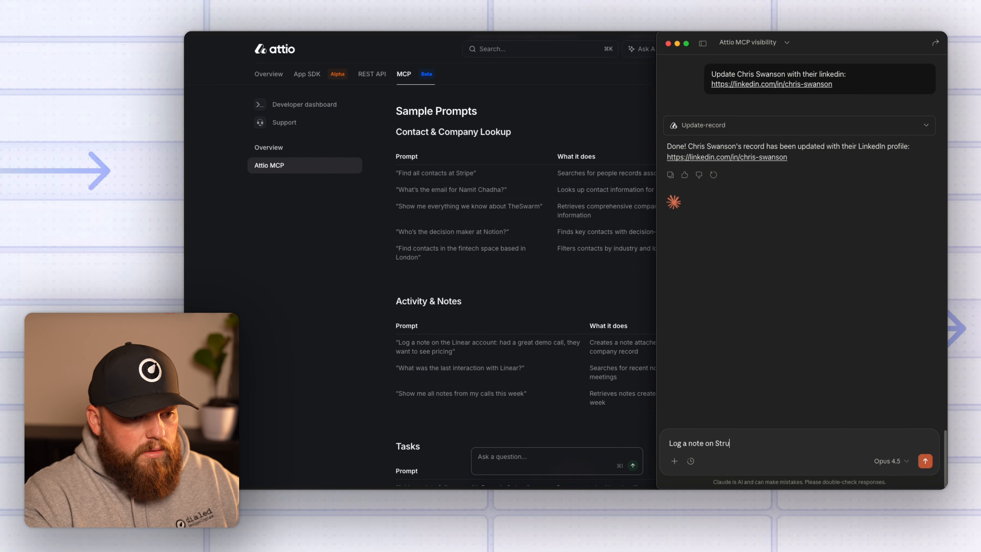
type(" a note on Strut Consulting")
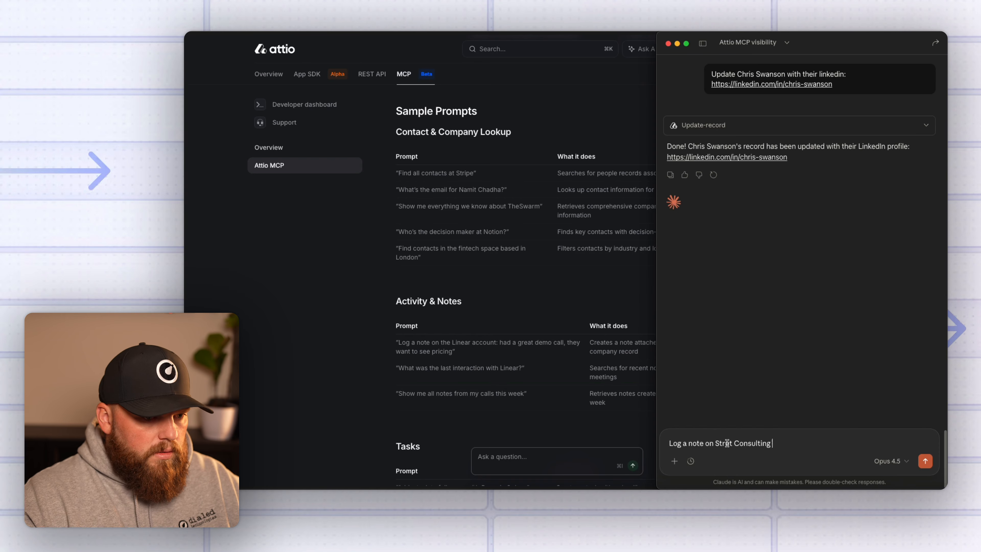
Send Claude the Strut Consulting call-note request with a multi-line 'Testing a transcript......' demo transcript.
scroll(879, 267, "up", 1)
left_click(559, 226)
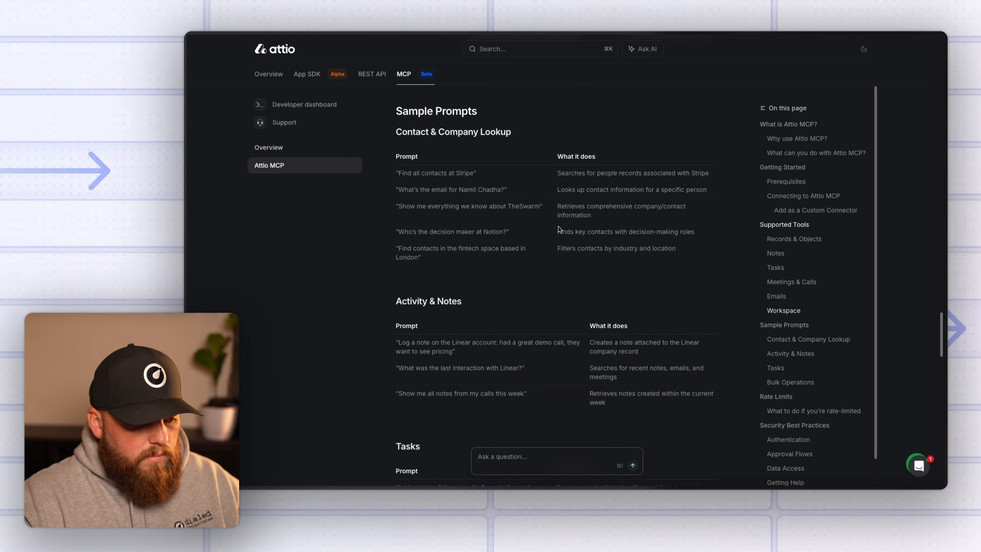
key("ctrl+Tab")
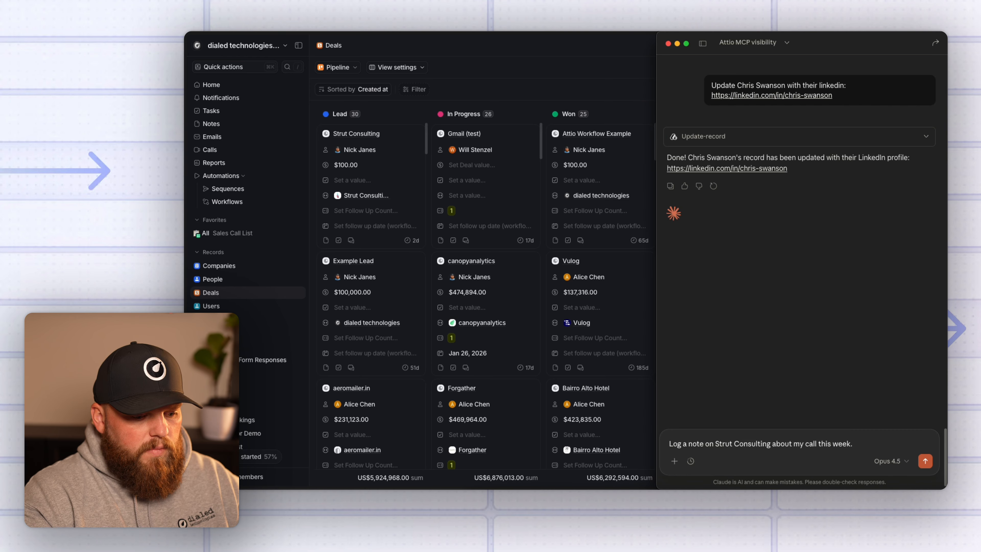
type("is the transc")
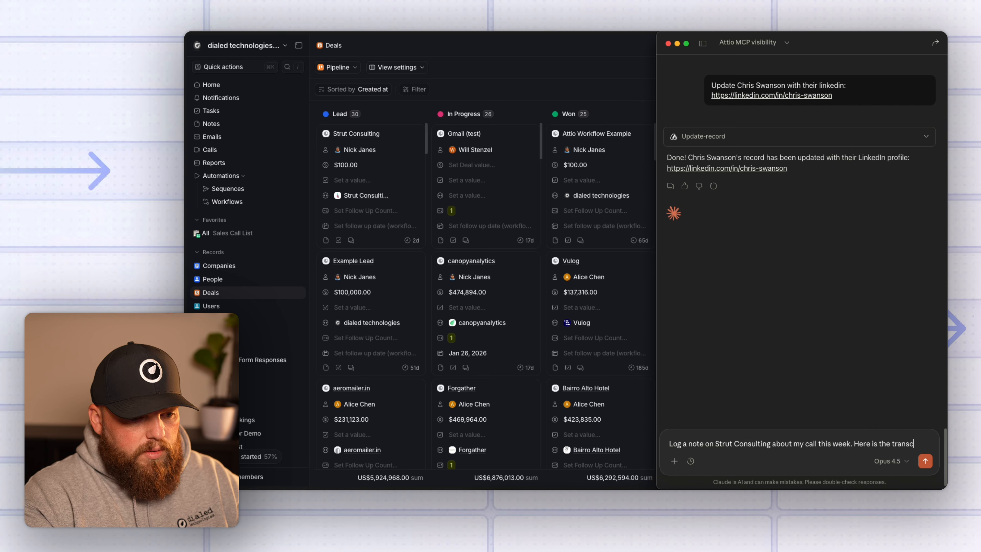
type("ript:")
key("shift+Return")
key("shift+Return")
key("shift+Return")
key("shift+Return")
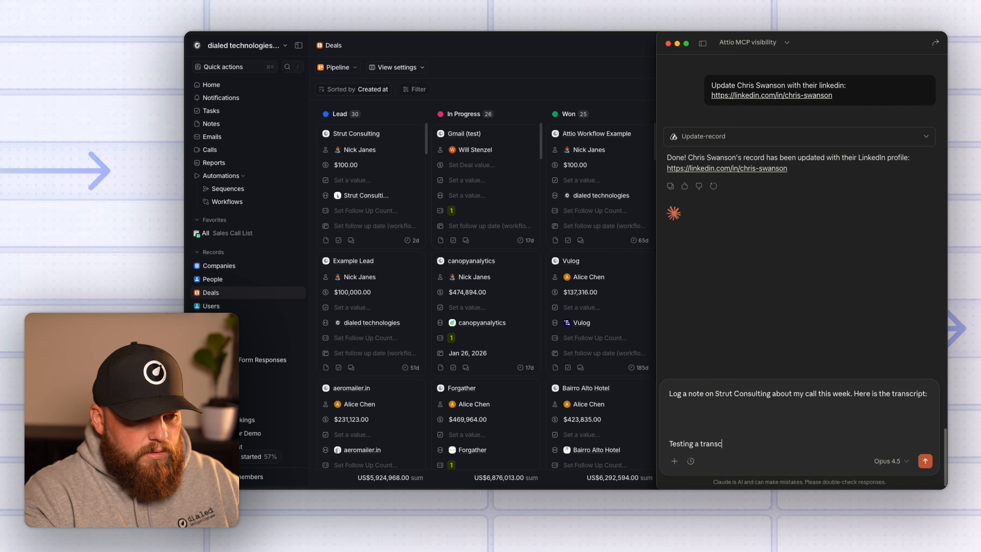
type("Testing a transcript......")
key("shift+Return")
key("shift+Return")
key("shift+Return")
key("shift+Return")
type("Can you")
type("populate a fake transcript for a demo")
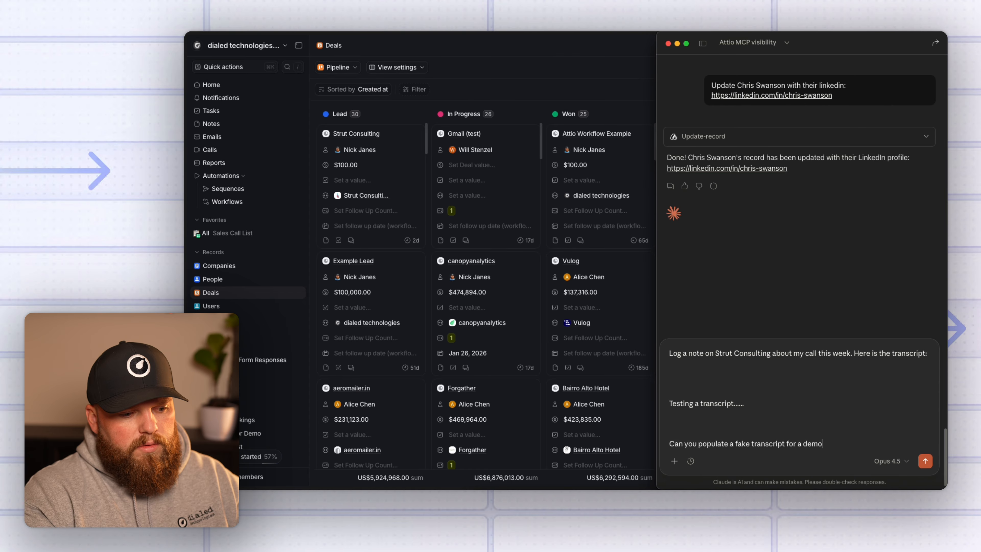
key("Return")
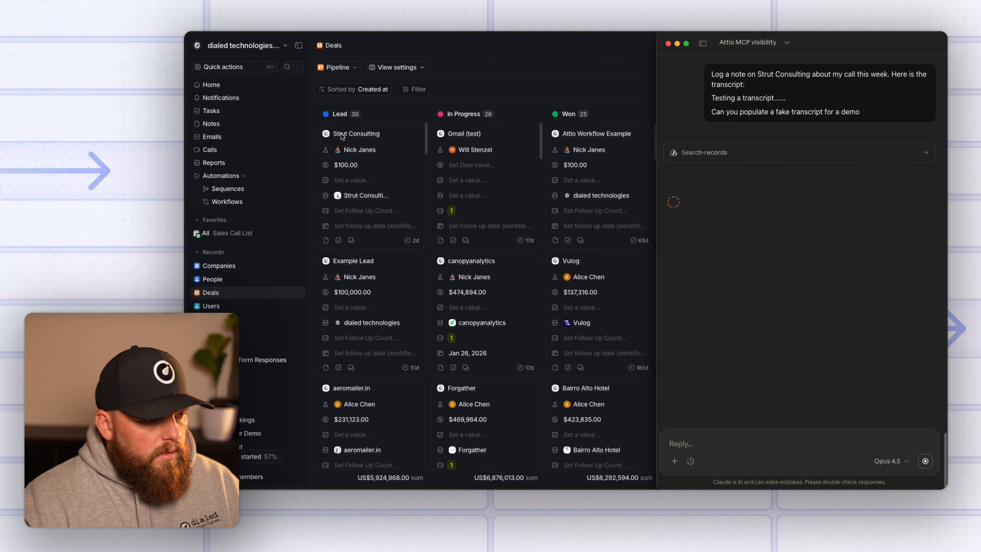
Open Strut Consulting's notes in Attio and allow Claude's Create note call once.
left_click(385, 141)
left_click(366, 197)
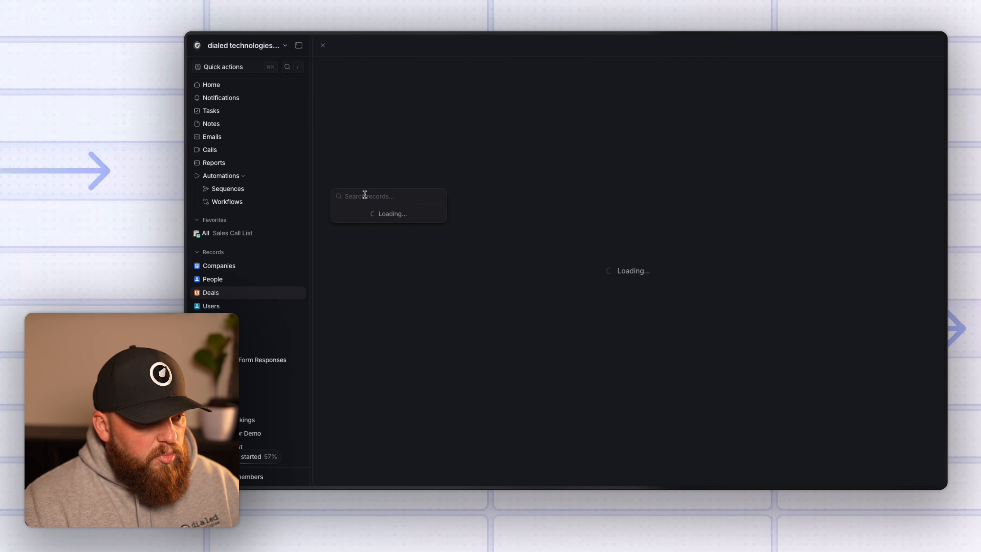
key("super+Tab")
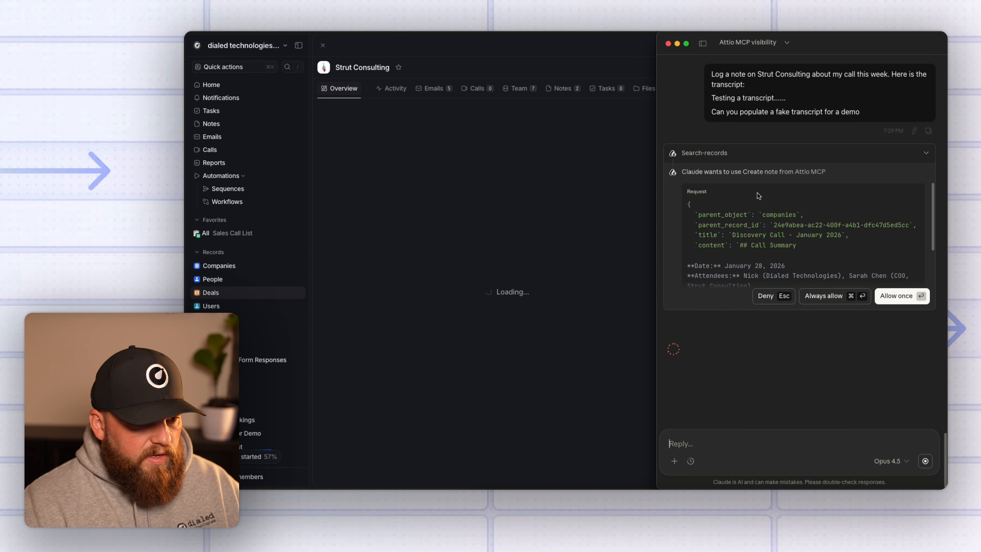
left_click(533, 130)
left_click(556, 92)
key("super+Tab")
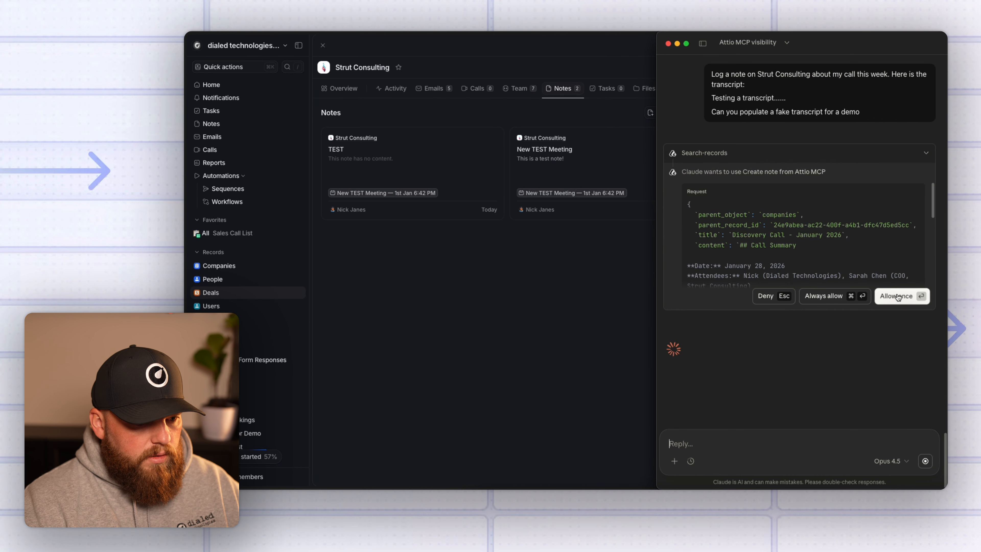
left_click(902, 297)
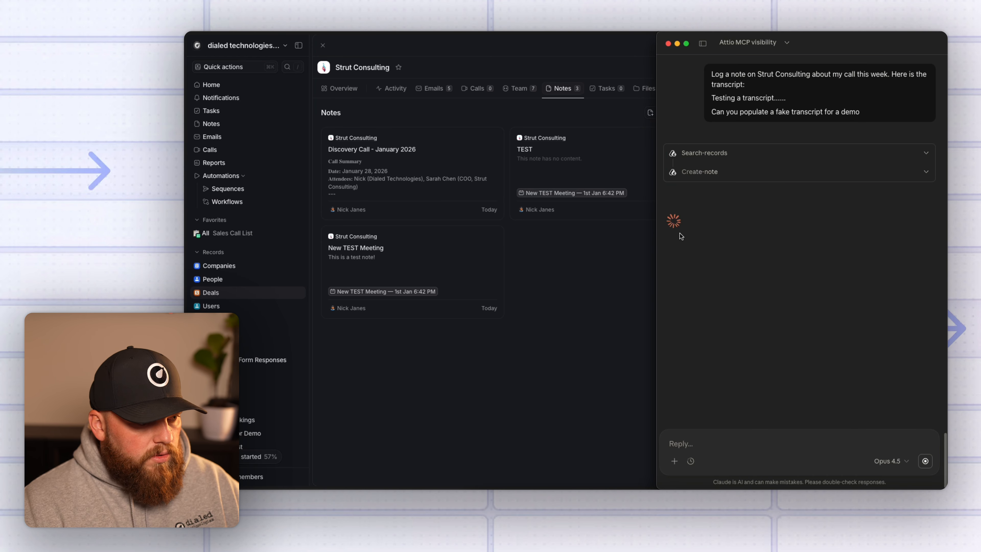
Open the Discovery Call - January 2026 note and read through its pain points, budget and next steps.
left_click(467, 182)
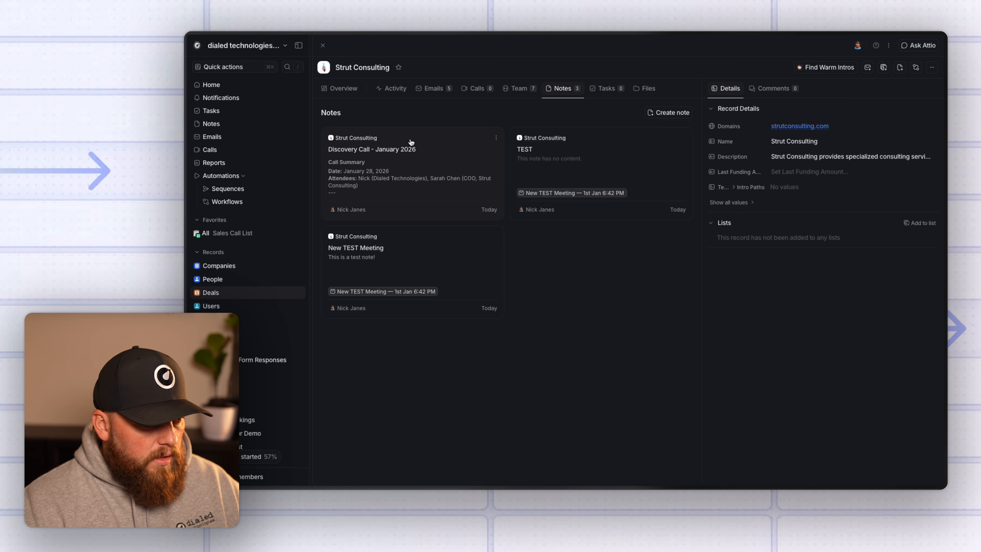
left_click(447, 152)
scroll(439, 266, "down", 5)
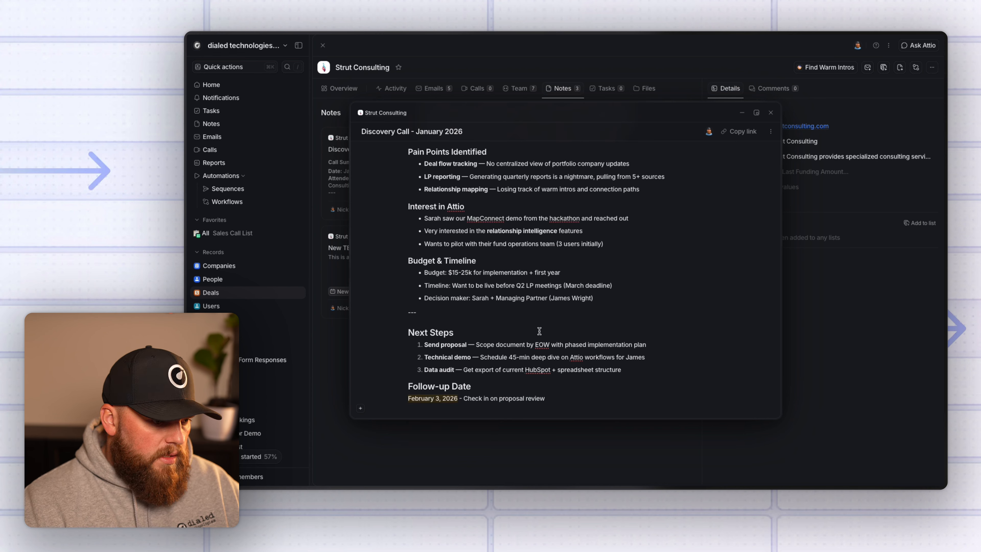
scroll(516, 322, "up", 5)
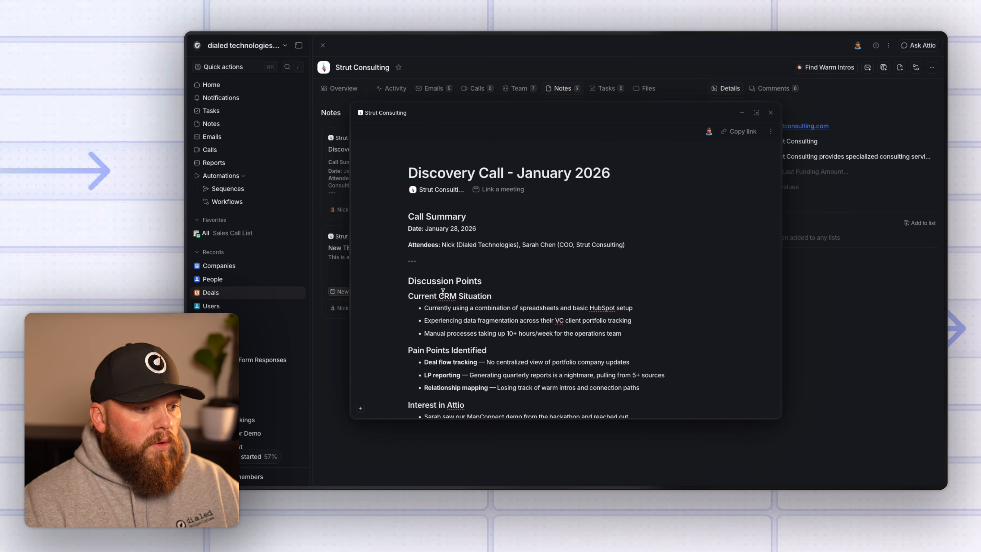
scroll(431, 405, "down", 5)
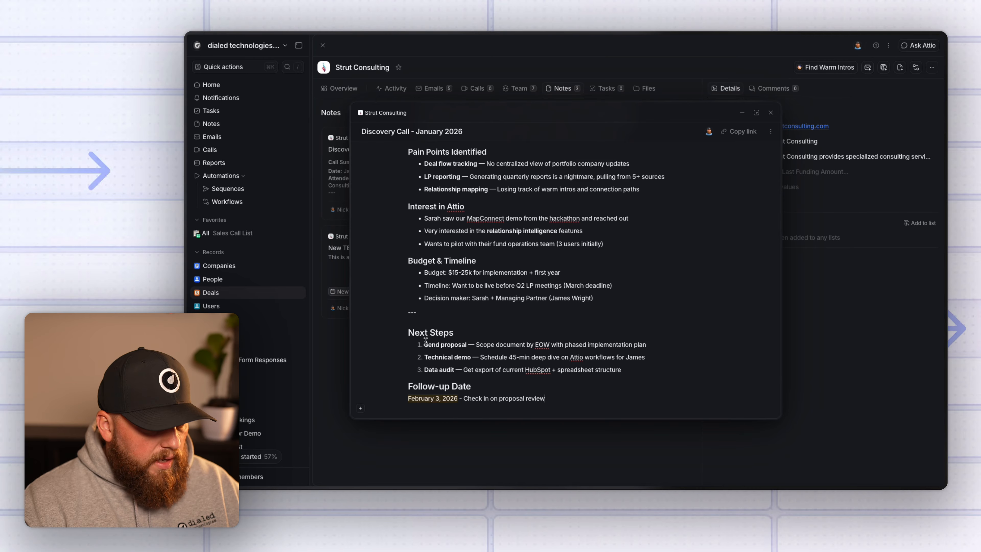
scroll(440, 336, "up", 5)
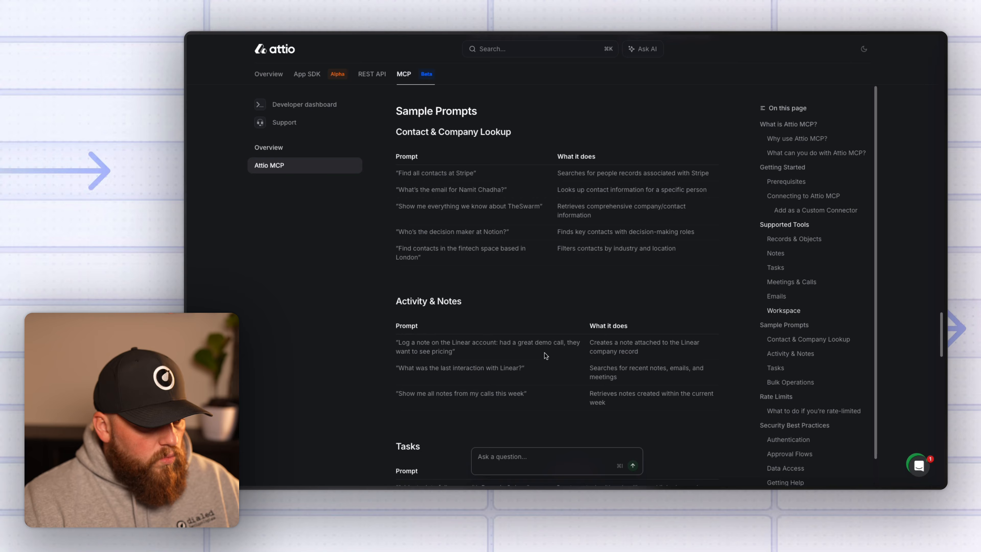
Bring up the Attio Tasks list from the sidebar.
scroll(544, 354, "down", 3)
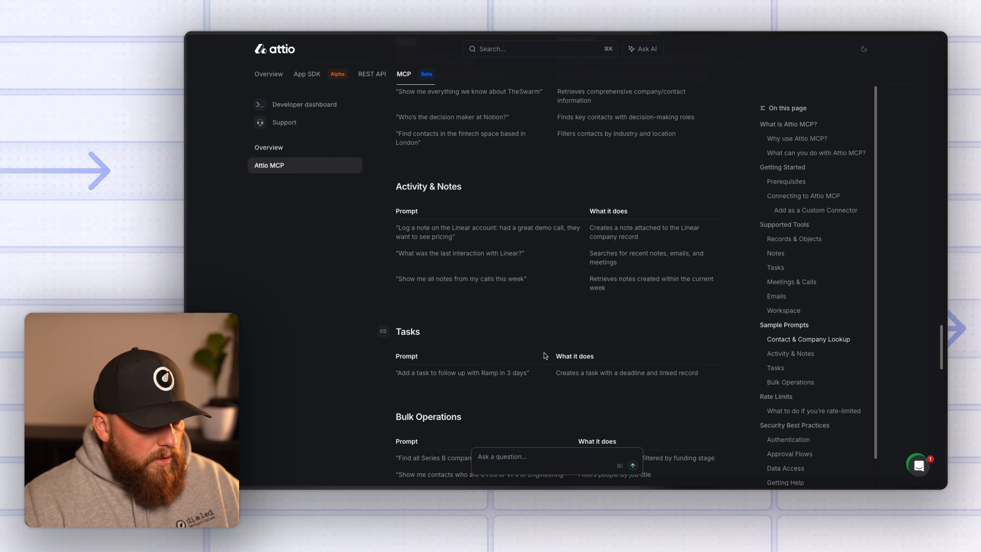
scroll(545, 356, "down", 3)
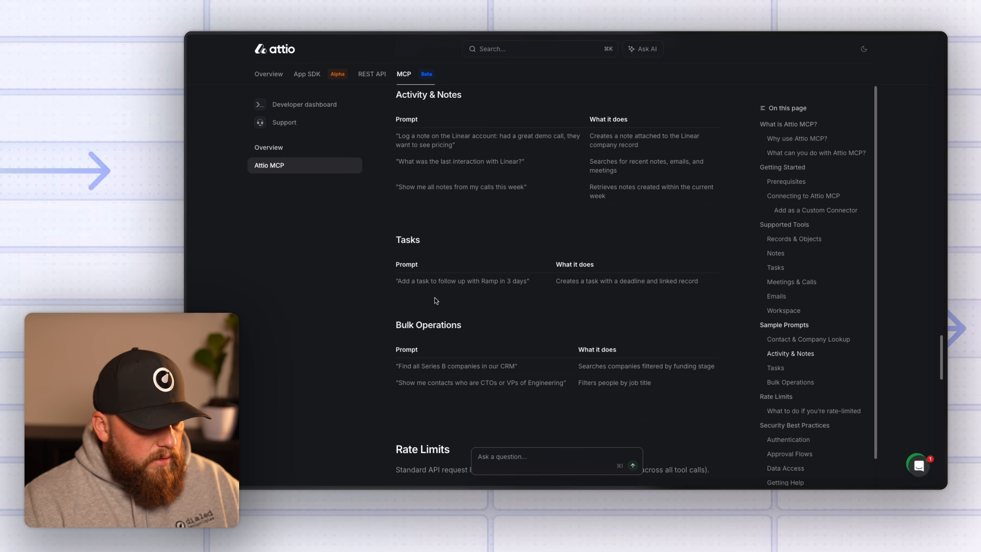
scroll(435, 300, "down", 2)
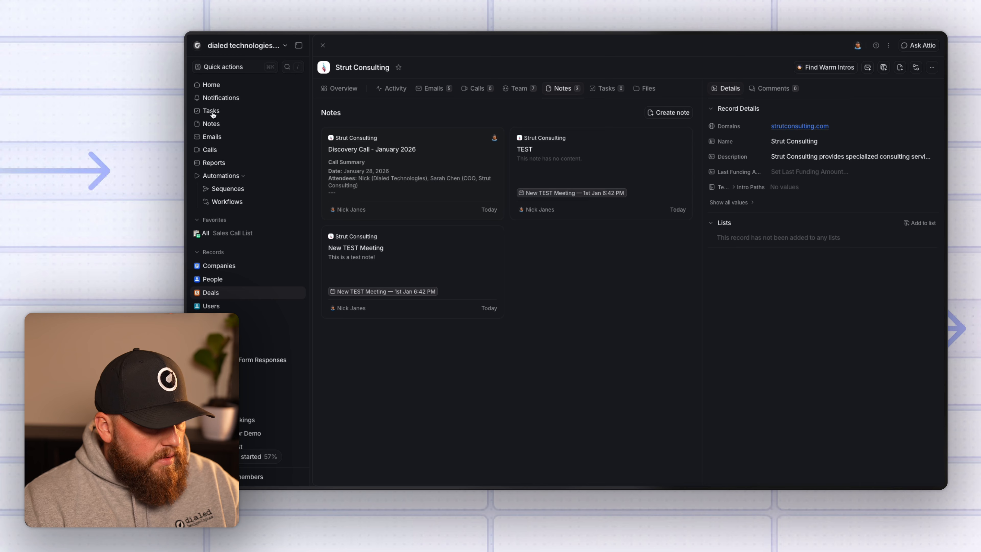
left_click(213, 114)
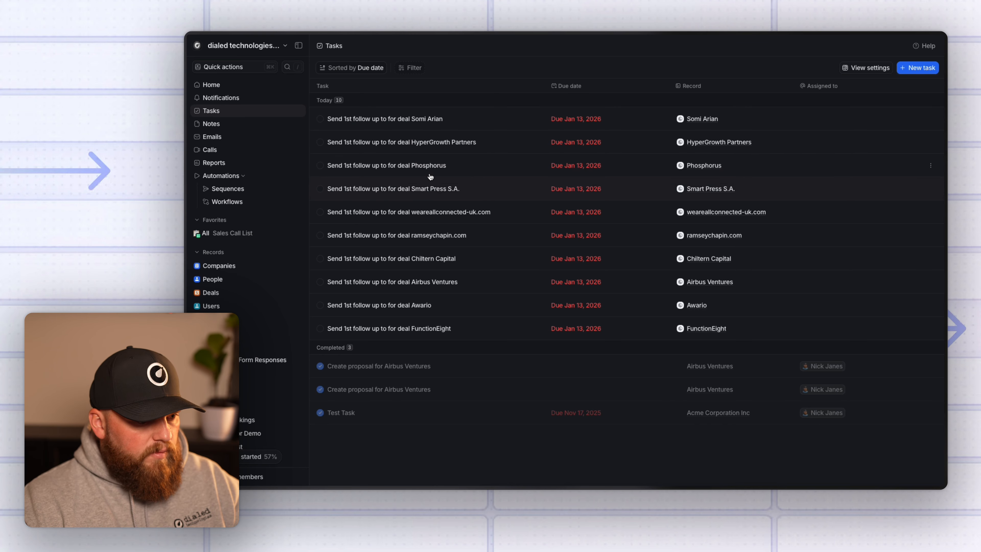
Launch Claude via Raycast and ask it to mark all overdue tasks complete except the Airbus Ventures one.
key("super+space")
type("l")
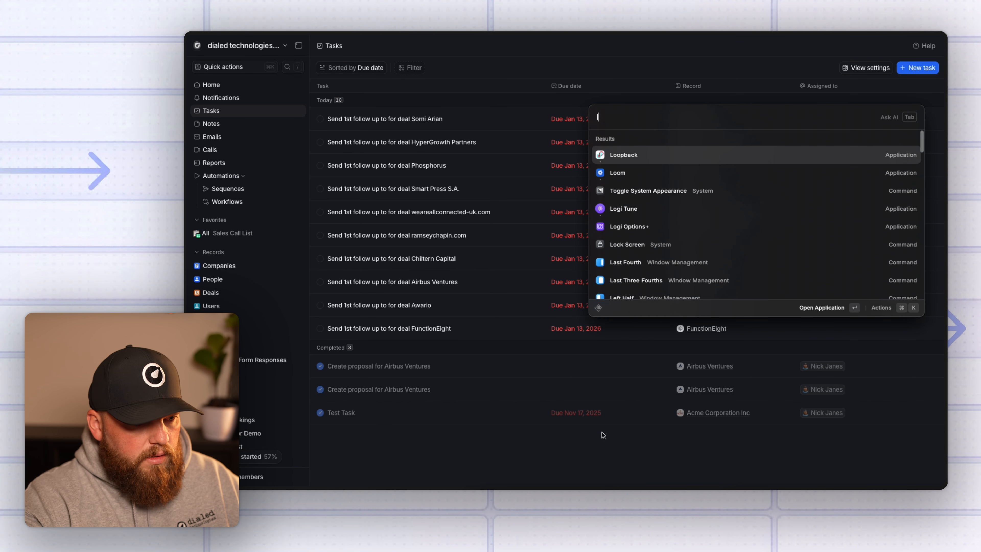
key("BackSpace")
type("cl")
key("Return")
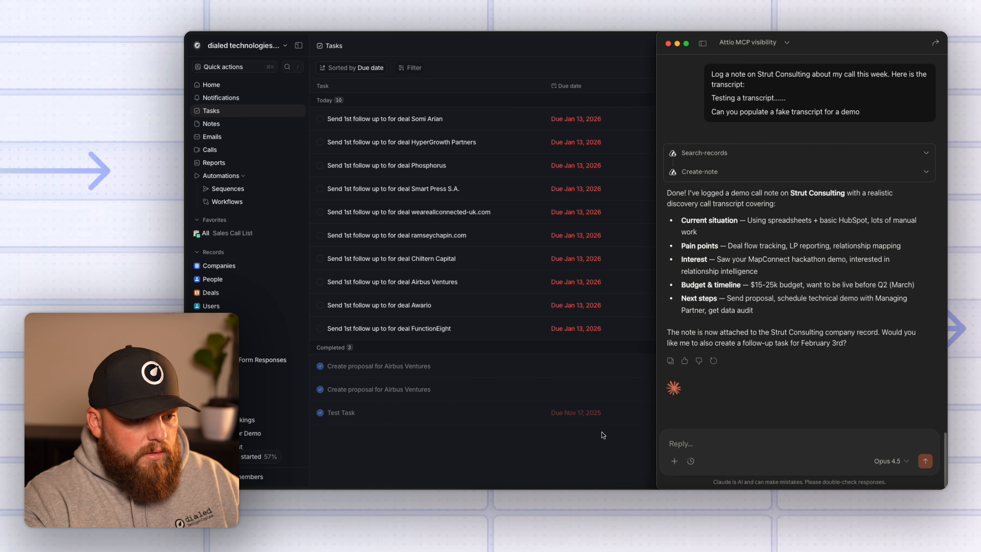
type("Mark all overdue tasks as complete except the A")
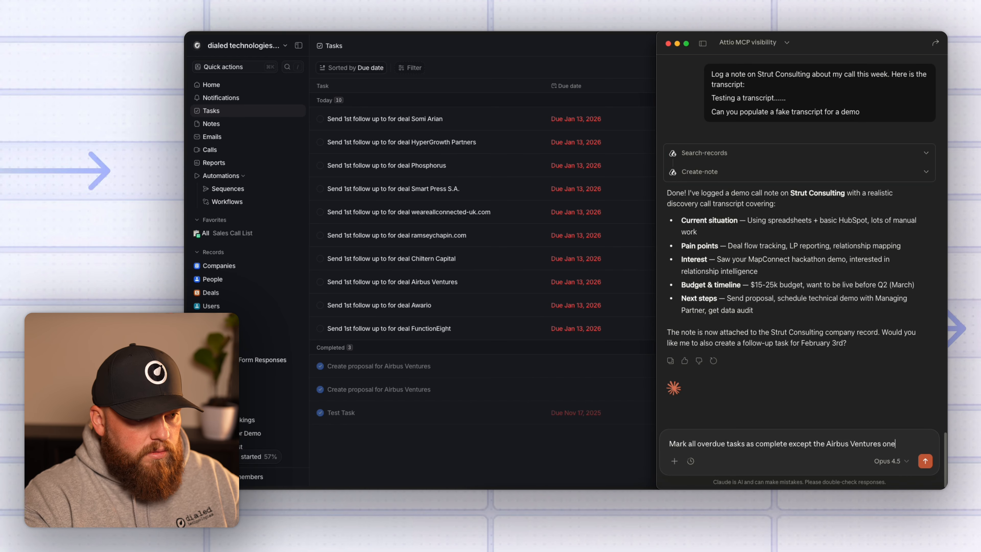
type("irbus Ventures one")
key("Return")
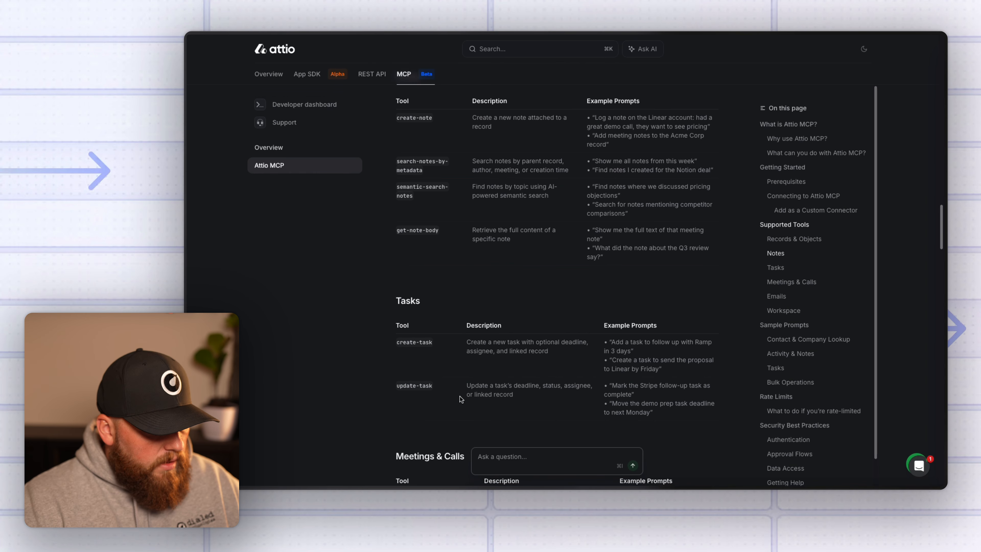
Tell Claude it can fetch all tasks and mark one as complete.
left_click_drag(634, 395, 612, 388)
key("super+Tab")
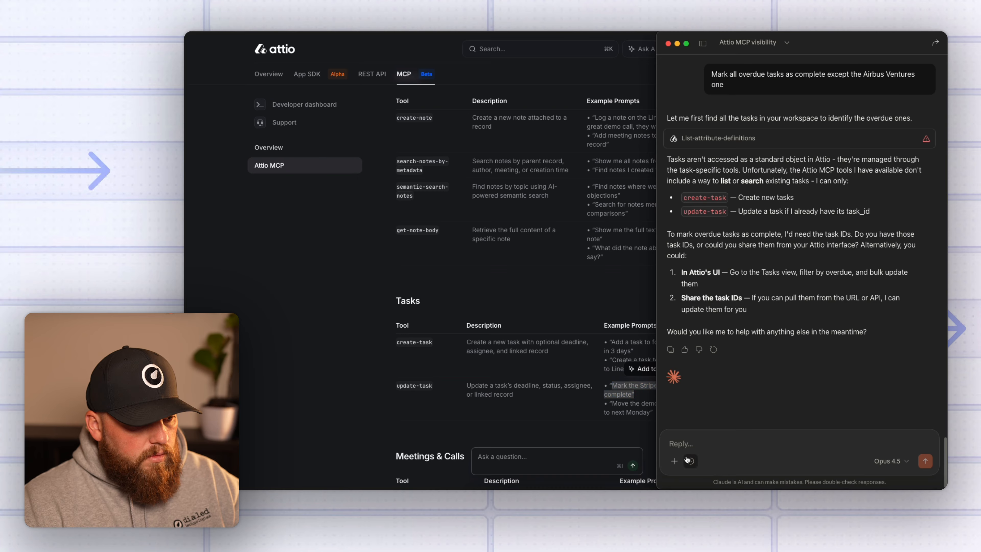
left_click(689, 446)
type("you can get all the tasks and mar")
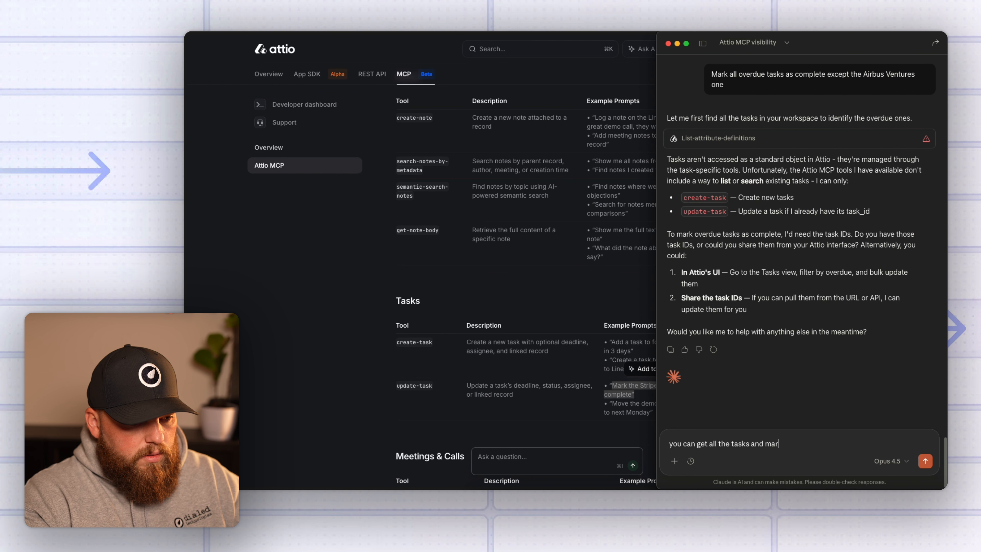
type("ask as complete")
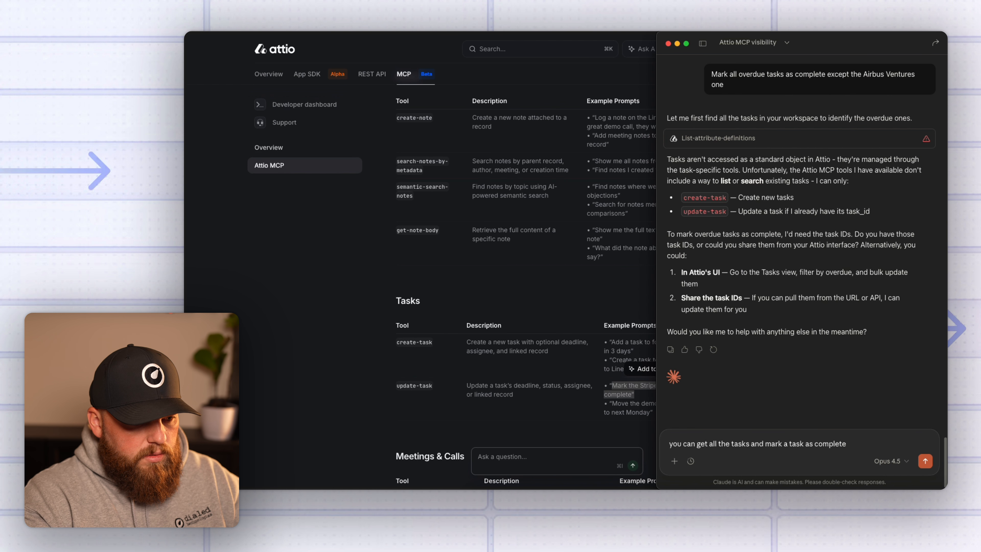
key("Return")
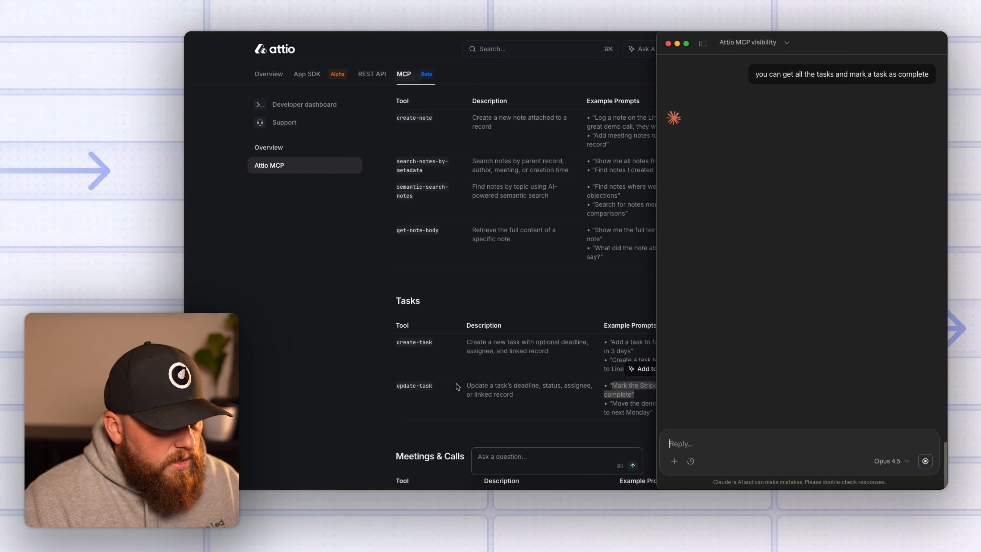
Read Claude's reply that no task-listing tool exists, then view the Attio docs Tasks tools.
scroll(458, 386, "up", 1)
scroll(421, 380, "up", 5)
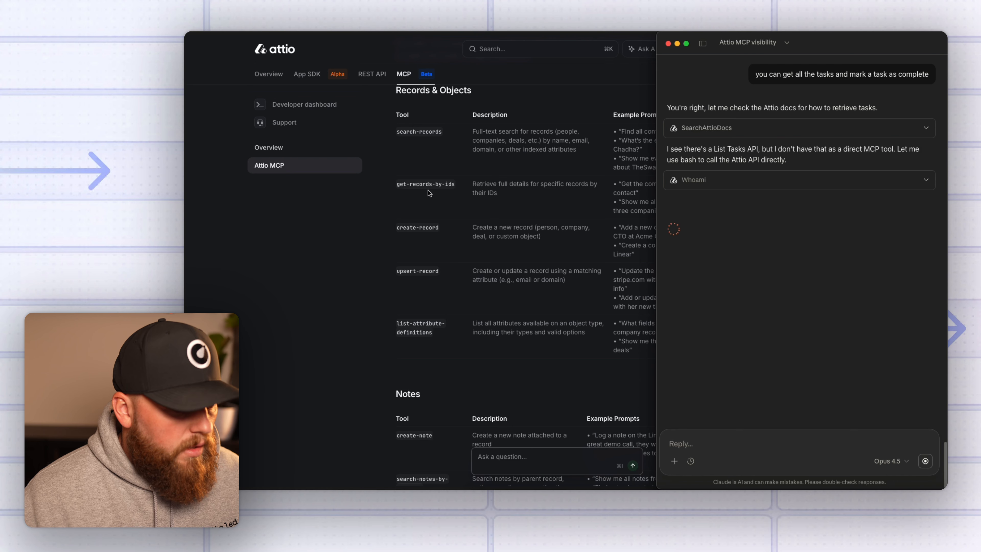
scroll(460, 321, "down", 3)
scroll(460, 321, "down", 8)
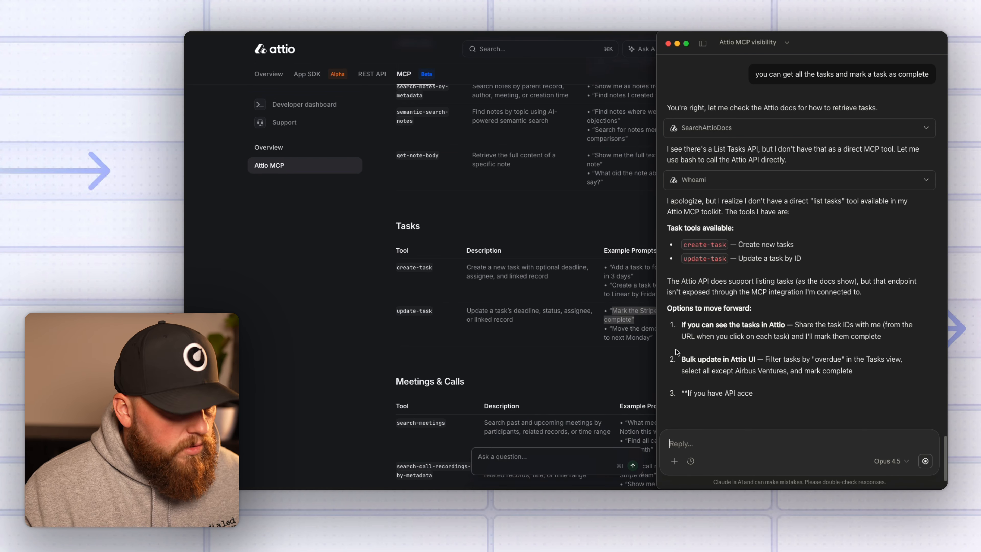
left_click(580, 340)
Have Claude create a 'Send proposal to Strut Consulting' task, allowing it once, then view Attio Tasks.
left_click(614, 311)
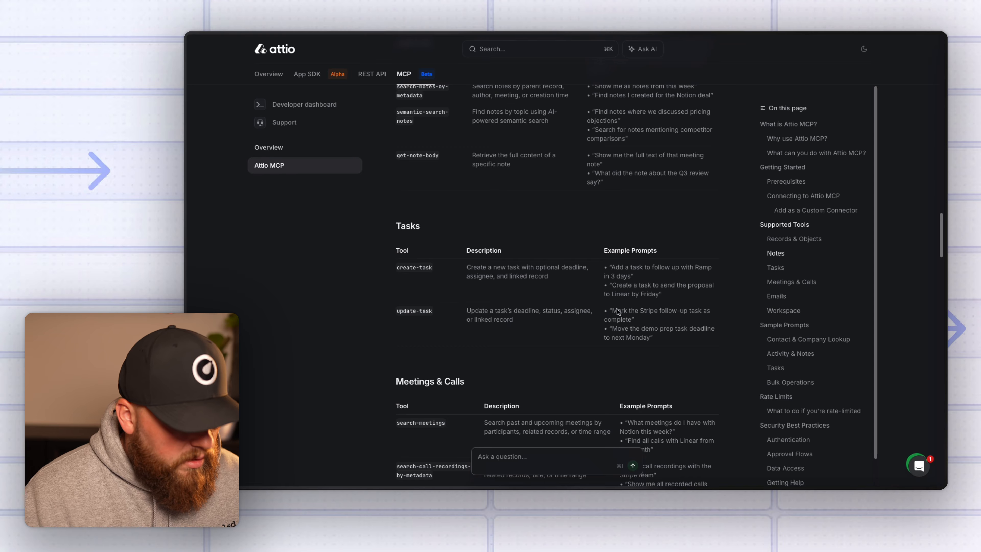
left_click_drag(612, 285, 662, 294)
key("super+Tab")
left_click(724, 444)
type("C")
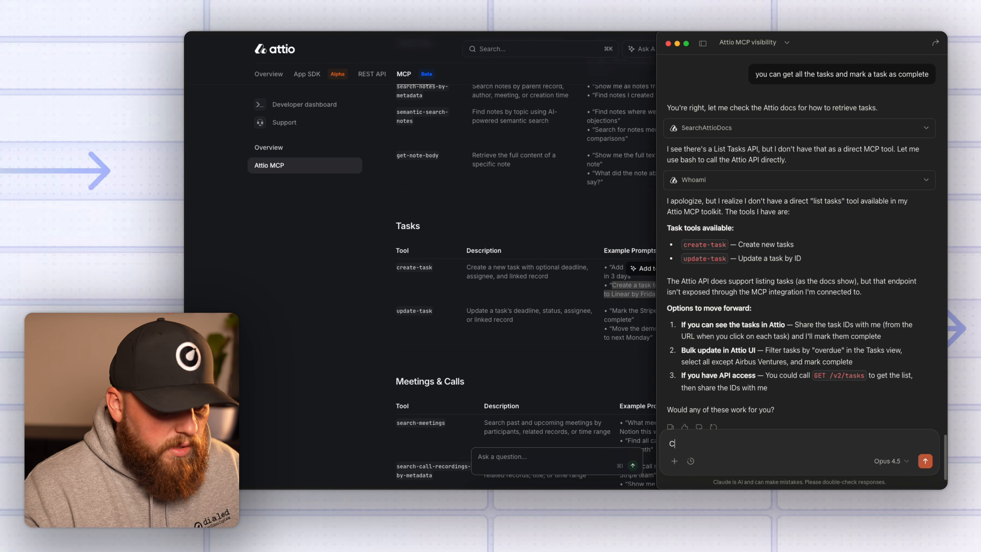
type("reate a task to send the proposal to Linea")
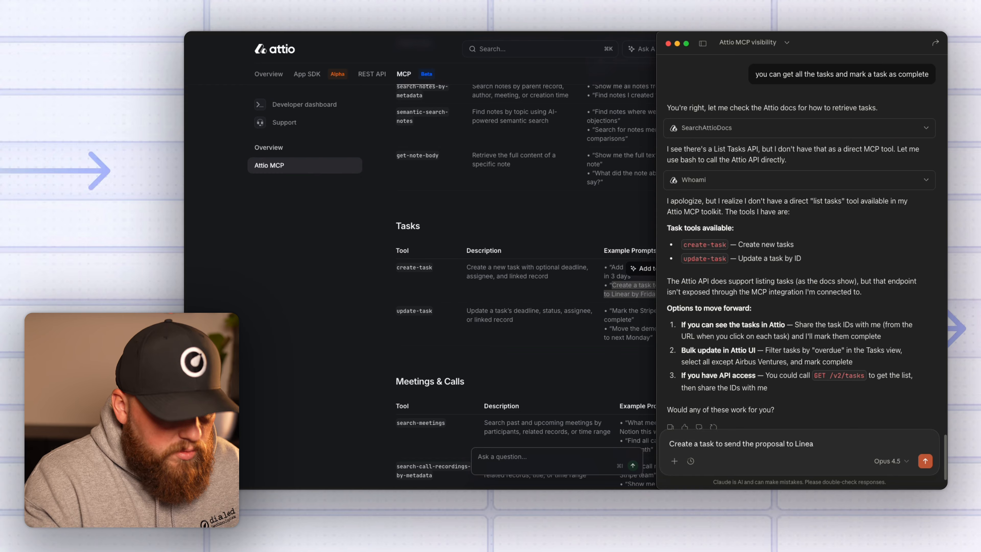
type("r by FridayStrut Consulting")
key("Return")
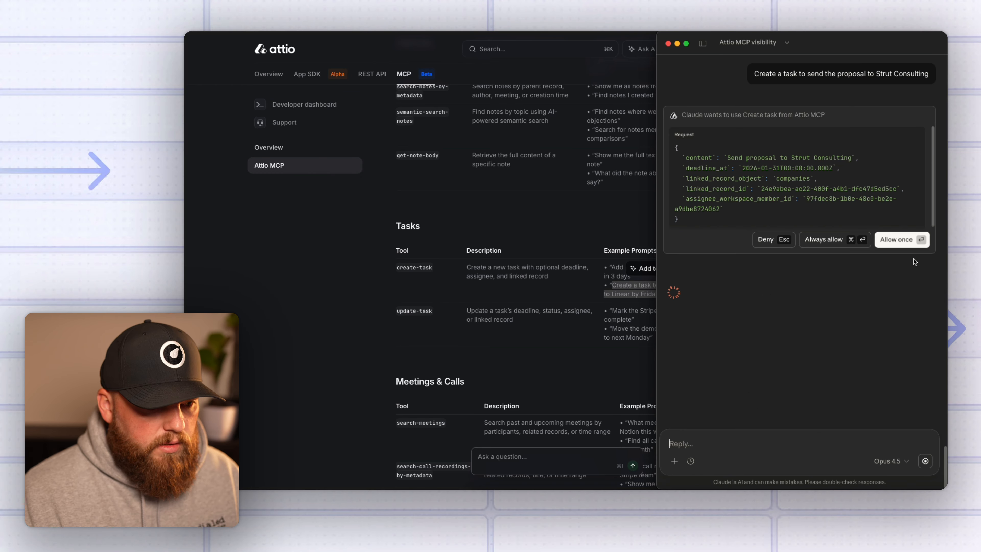
left_click(899, 240)
key("super+Tab")
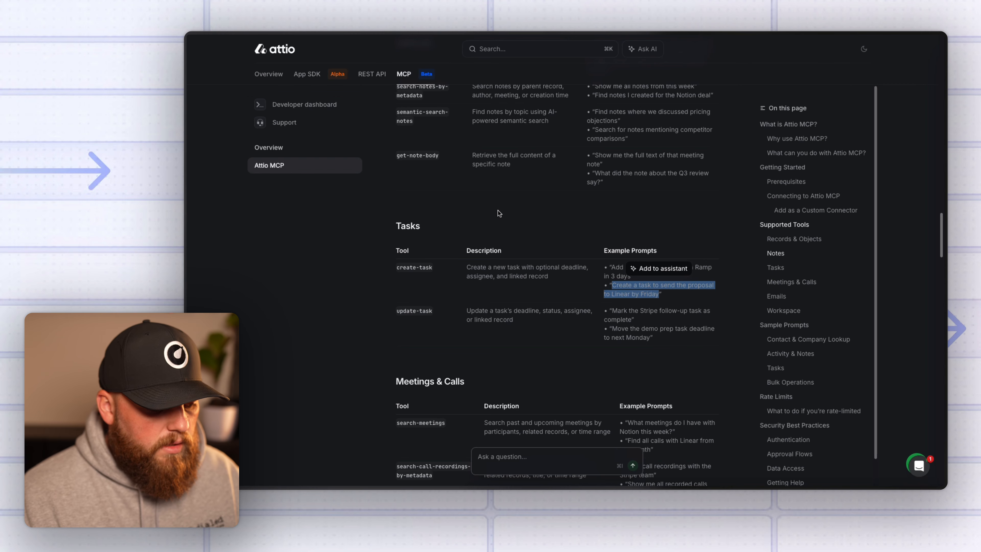
key("ctrl+Tab")
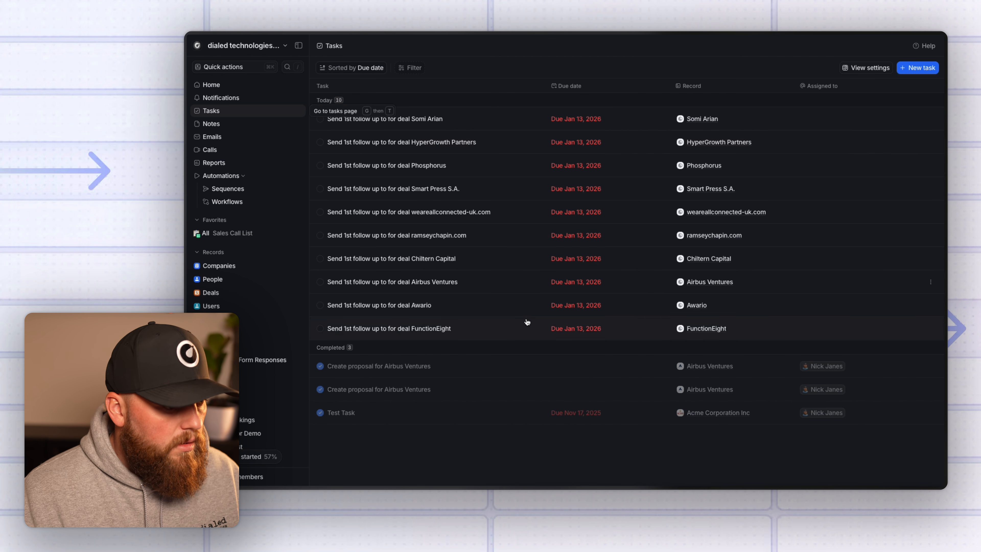
Review the Meetings & Calls and call-recording tool rows in the Attio MCP docs, scrolling to Emails and Workspace.
key("super+Tab")
key("super+Tab")
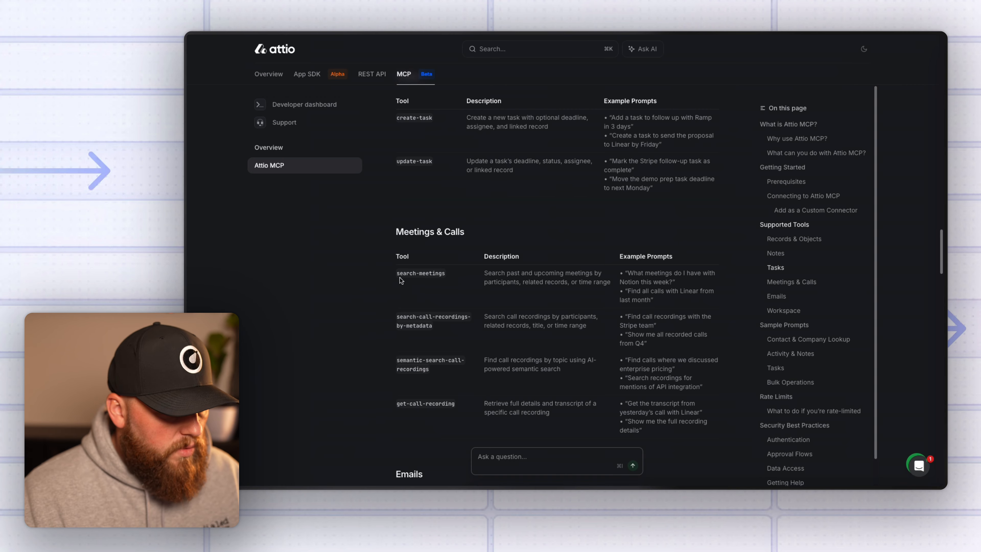
left_click_drag(397, 270, 510, 404)
left_click(515, 412)
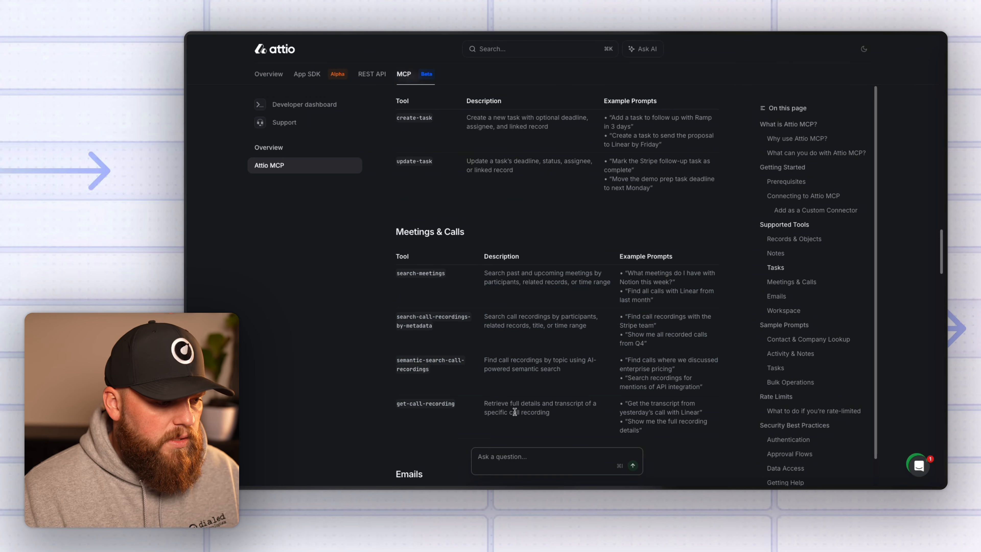
left_click_drag(398, 404, 471, 313)
left_click(379, 310)
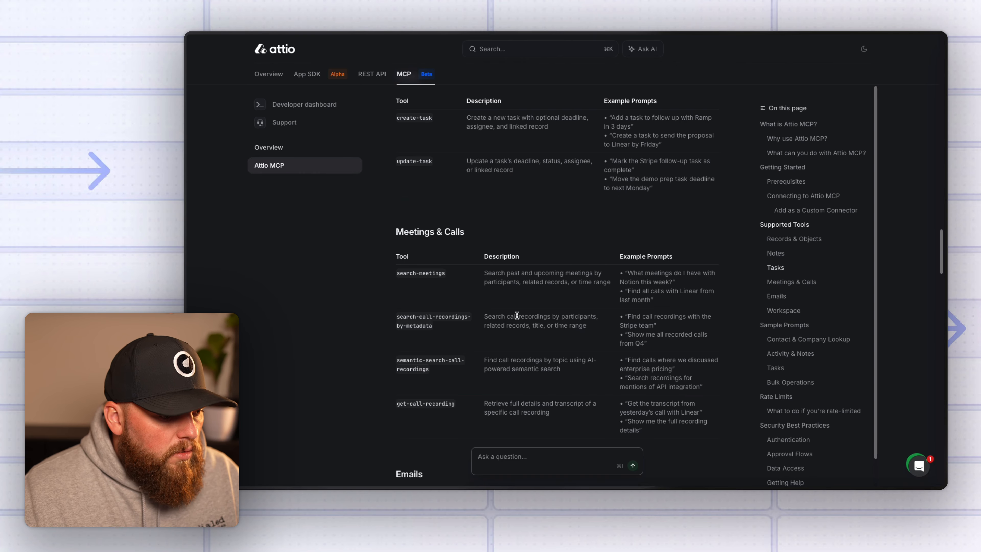
scroll(549, 347, "up", 3)
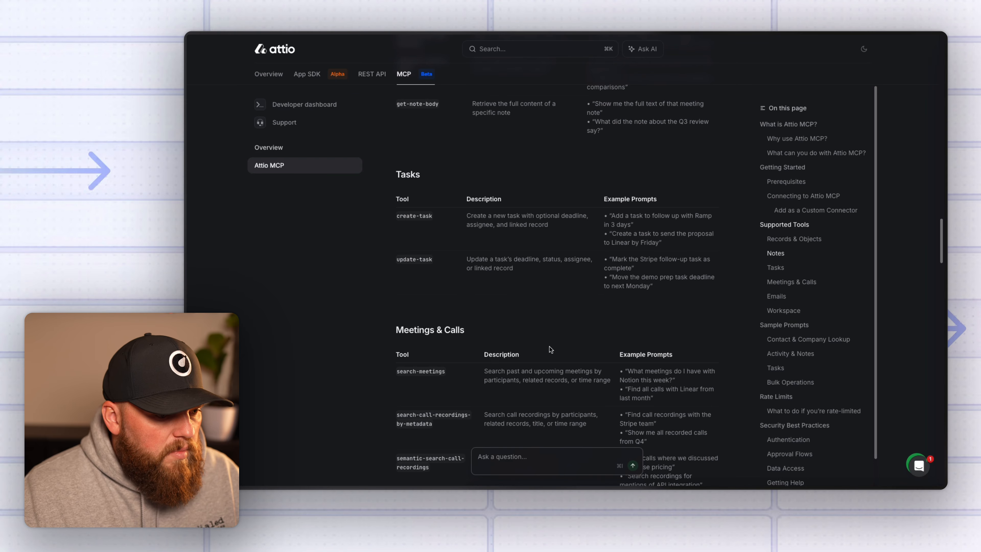
scroll(550, 347, "down", 6)
scroll(550, 347, "down", 5)
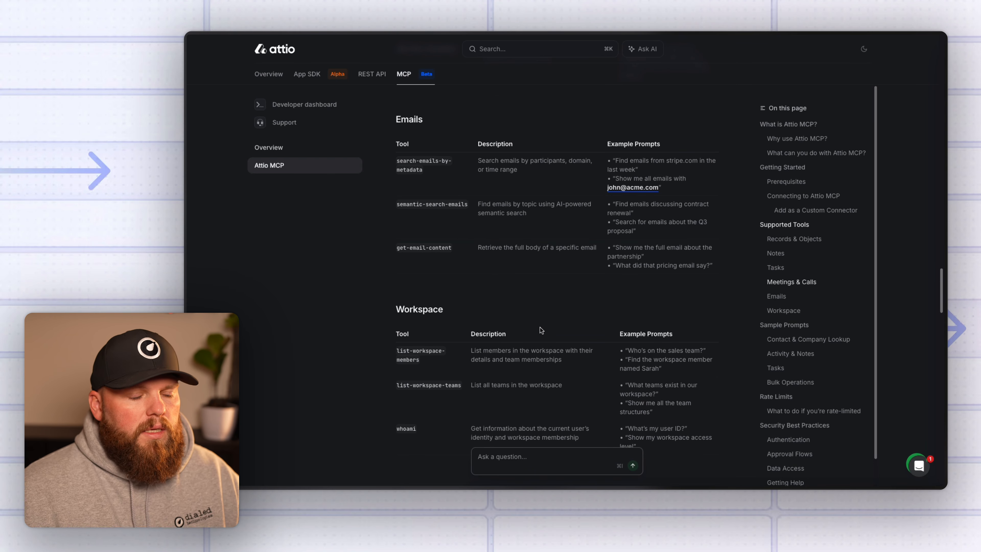